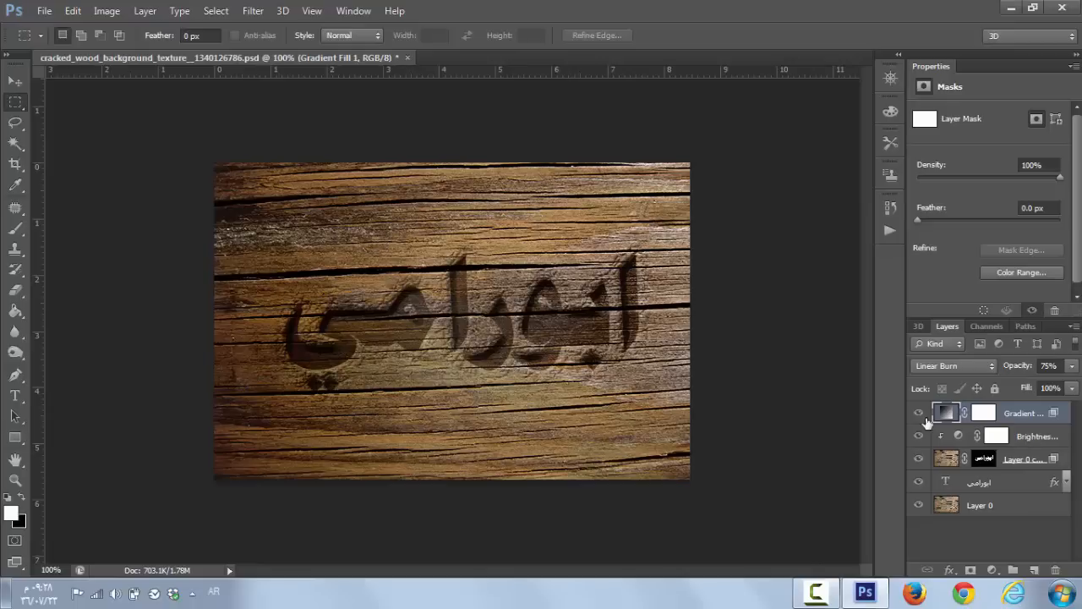
# - Delete the gradient fill, brightness/contrast, masked wood copy and text layers, keeping only Layer 0
pyautogui.click(1047, 439)
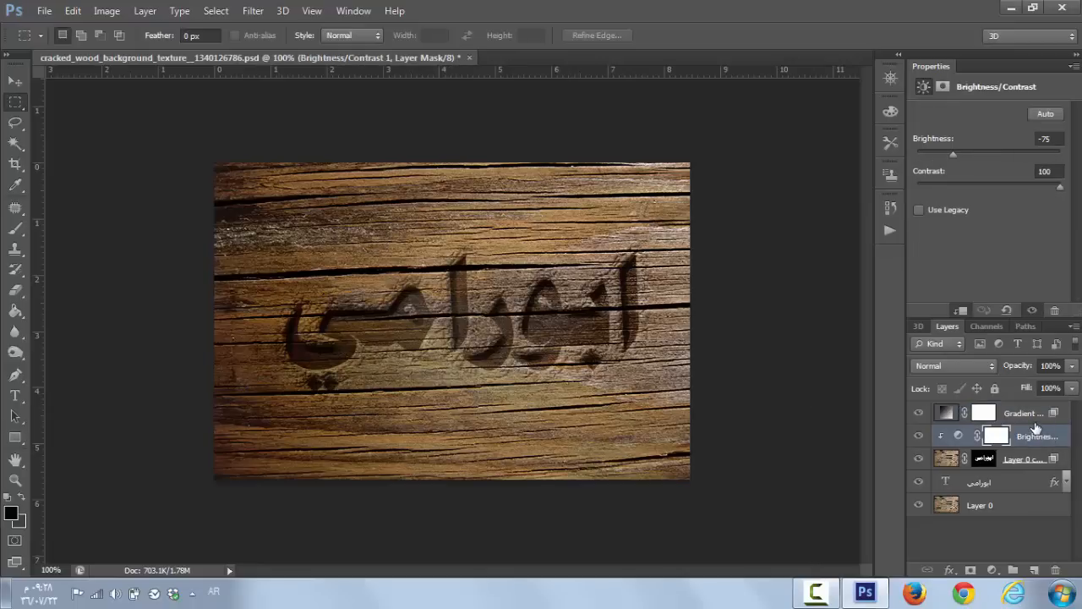
pyautogui.click(1034, 416)
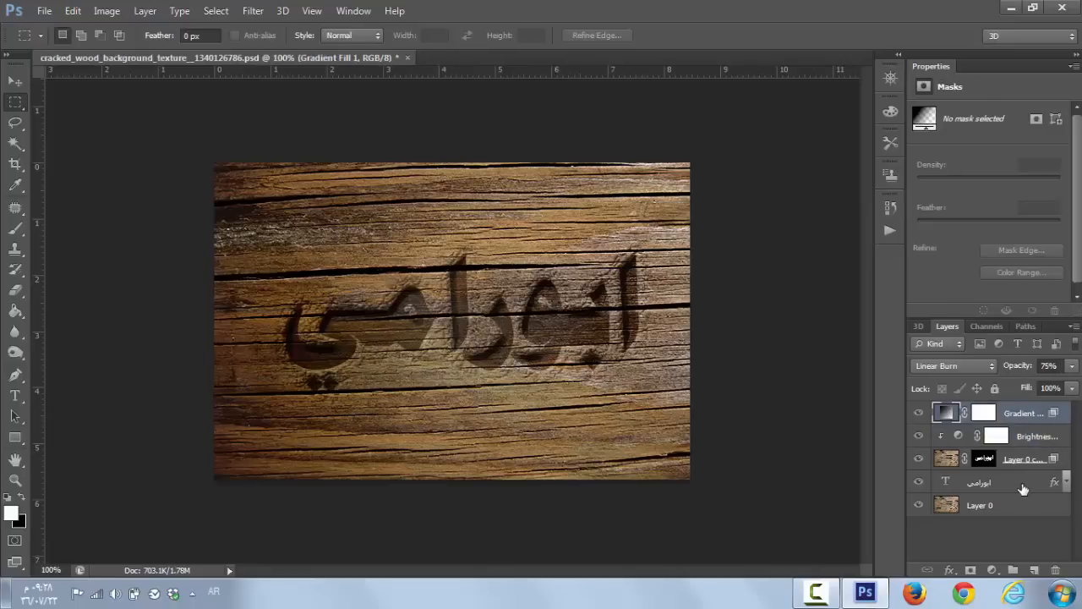
pyautogui.keyDown('shift'); pyautogui.click(1023, 488); pyautogui.keyUp('shift')
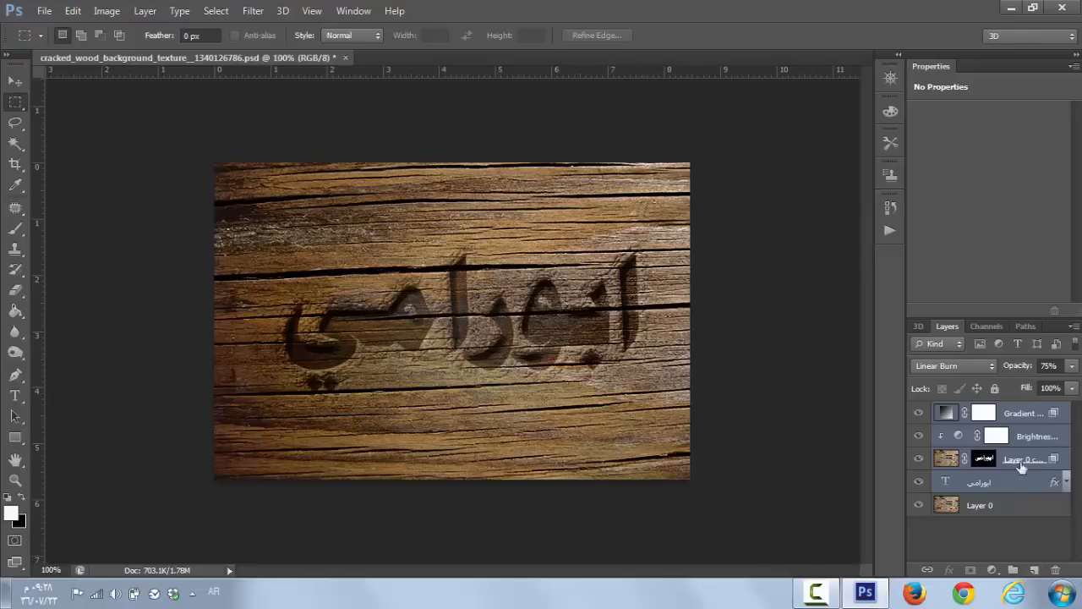
pyautogui.moveTo(1019, 419); pyautogui.dragTo(1057, 571)
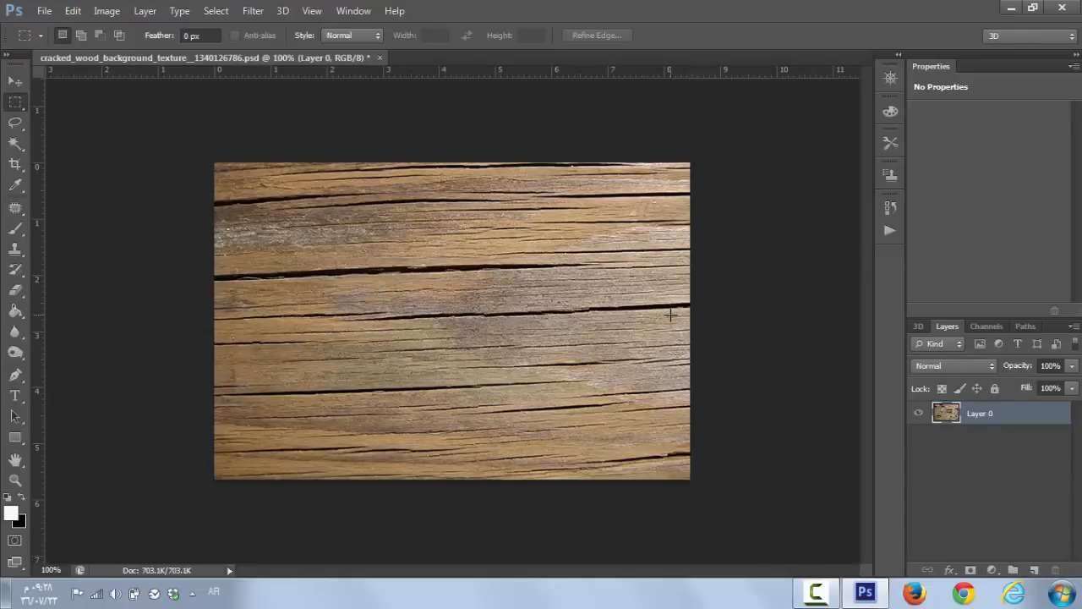
# - Add the Arabic name as white 60 pt PT Bold Heading text and move it to the middle of the wood image
pyautogui.click(17, 398)
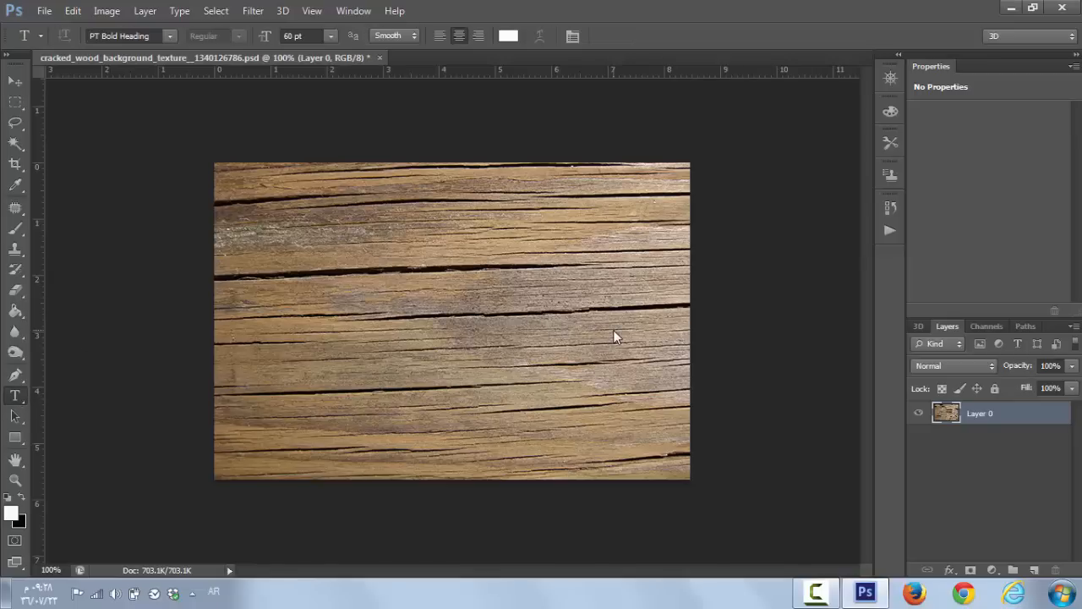
pyautogui.click(466, 304)
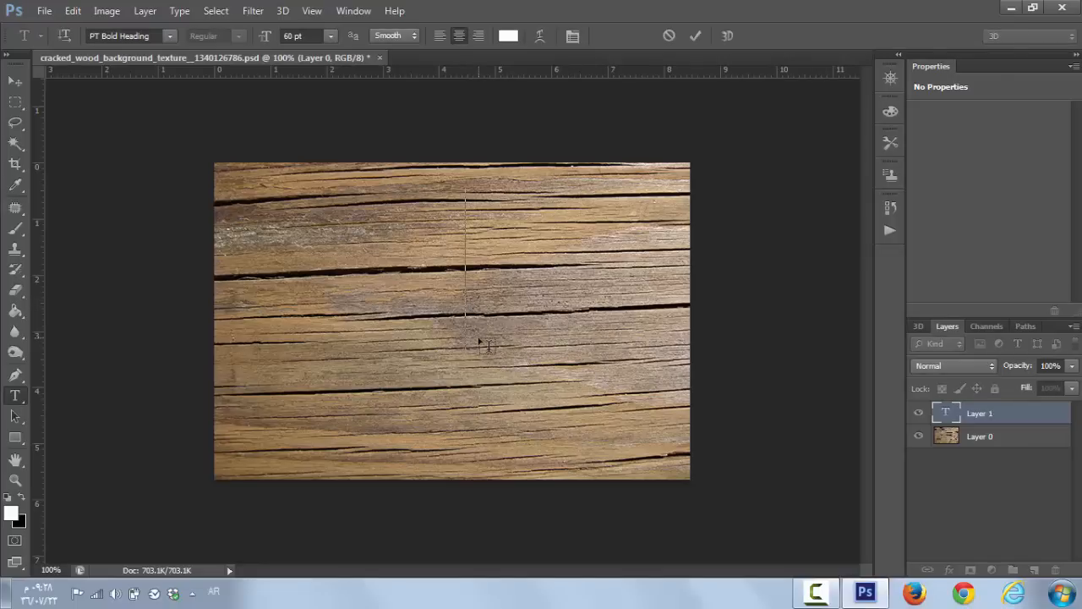
pyautogui.write('اب')
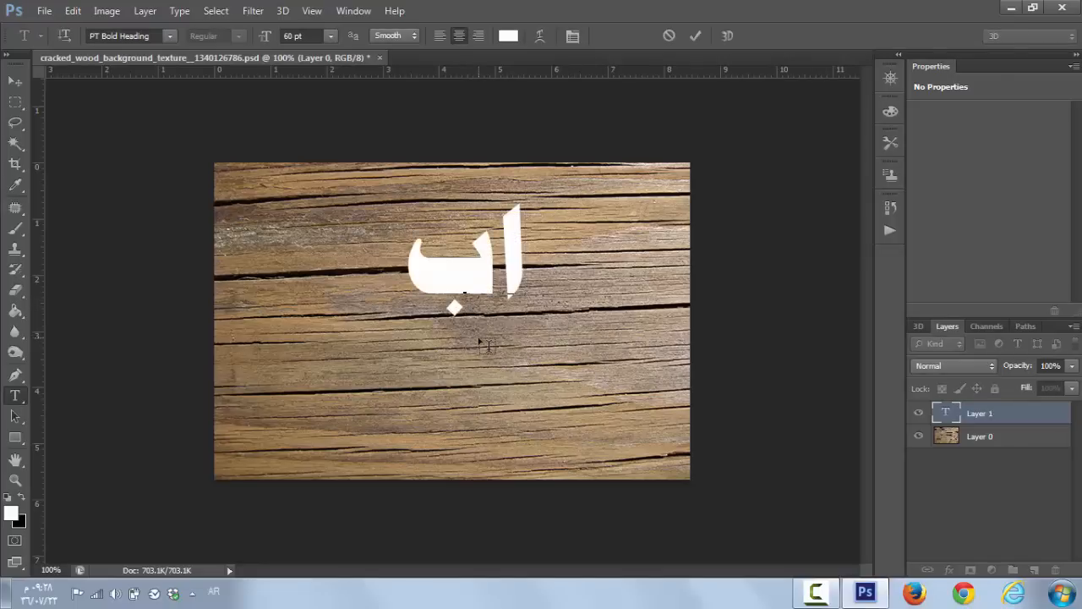
pyautogui.write('ورامي')
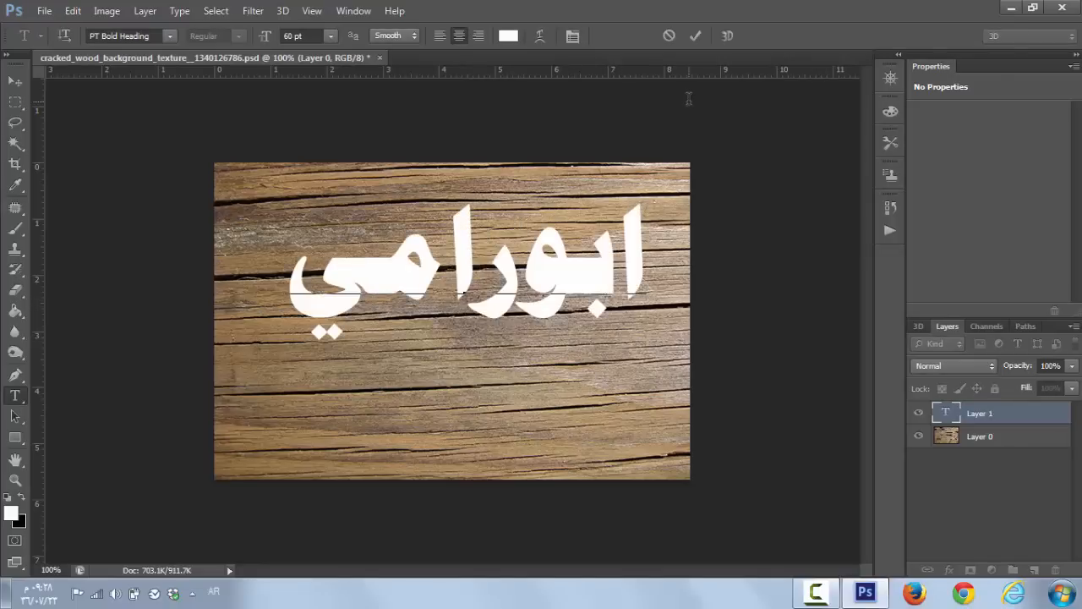
pyautogui.moveTo(702, 166); pyautogui.dragTo(717, 172)
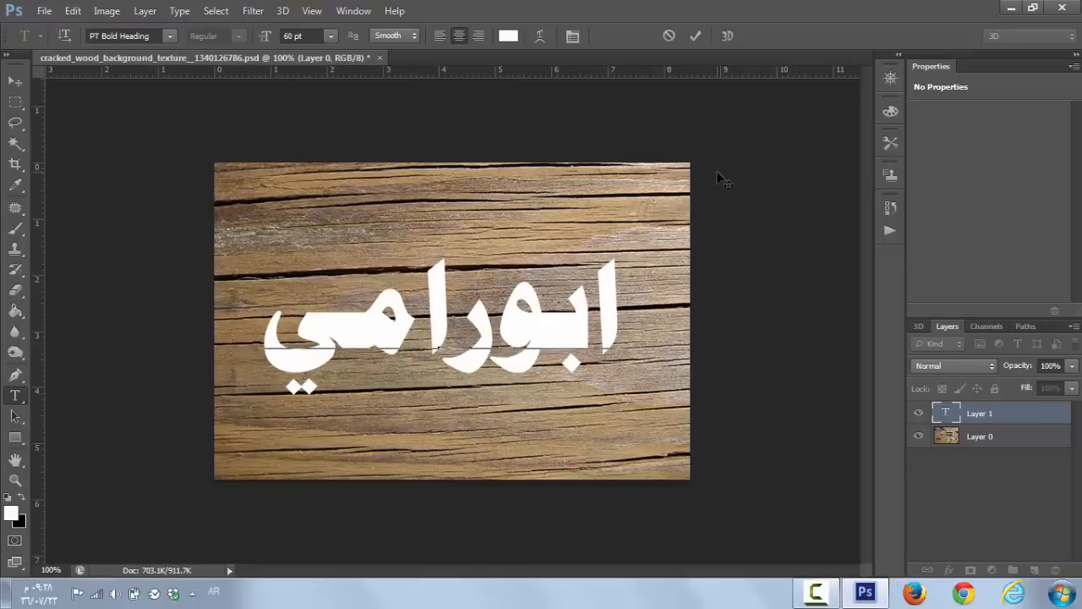
pyautogui.click(16, 102)
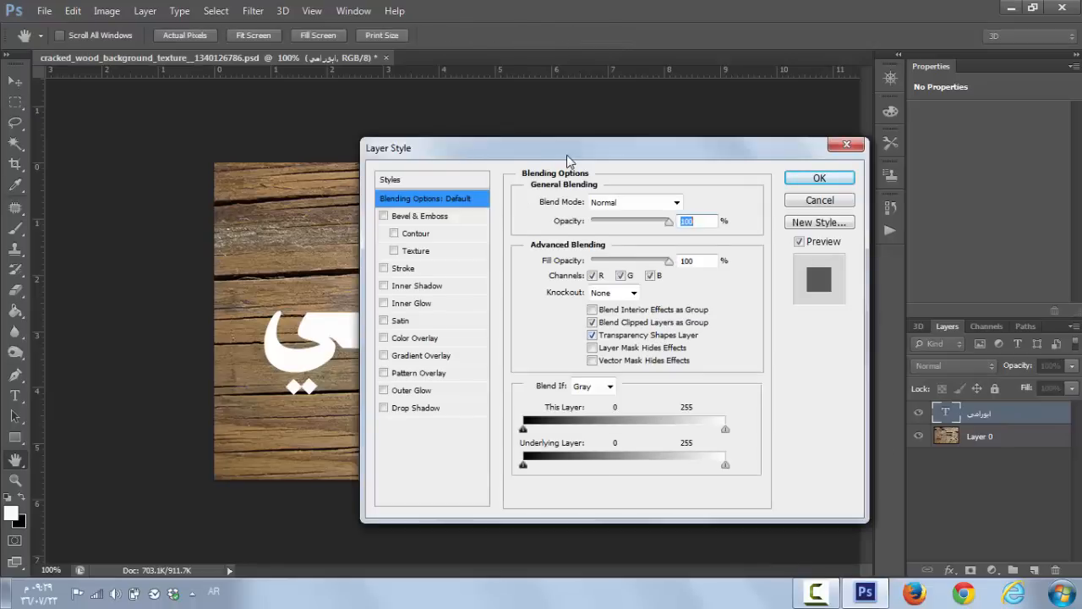
# - Set the text layer's fill opacity to 0% and enable its Bevel & Emboss effect
pyautogui.moveTo(569, 161); pyautogui.dragTo(561, 155)
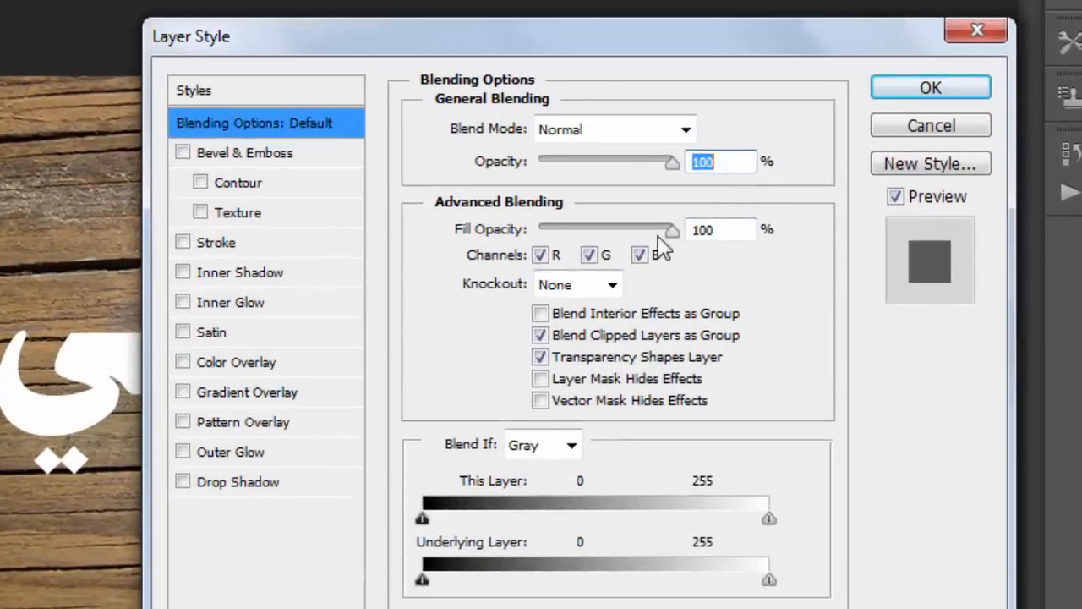
pyautogui.moveTo(660, 247); pyautogui.dragTo(523, 247)
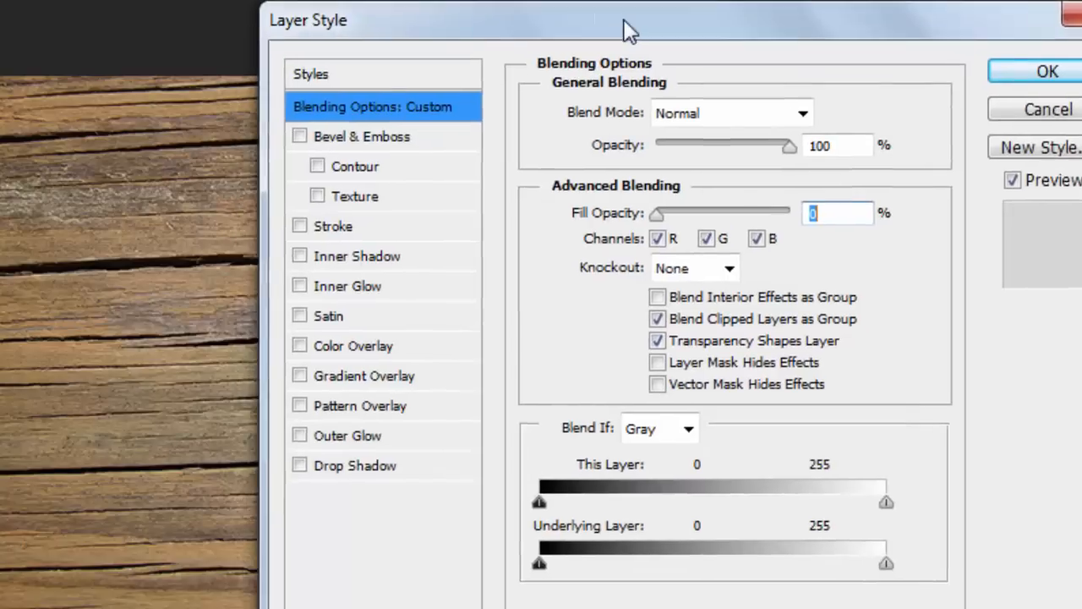
pyautogui.click(389, 144)
pyautogui.moveTo(611, 18); pyautogui.dragTo(943, 54)
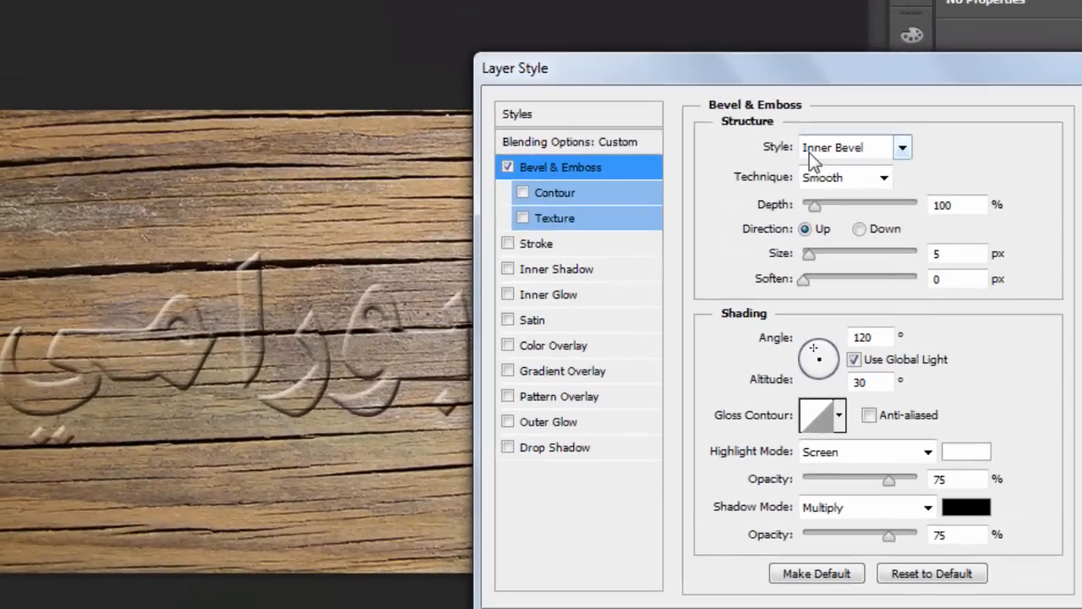
# - Set the bevel style to Emboss and the technique to Chisel Hard
pyautogui.click(902, 147)
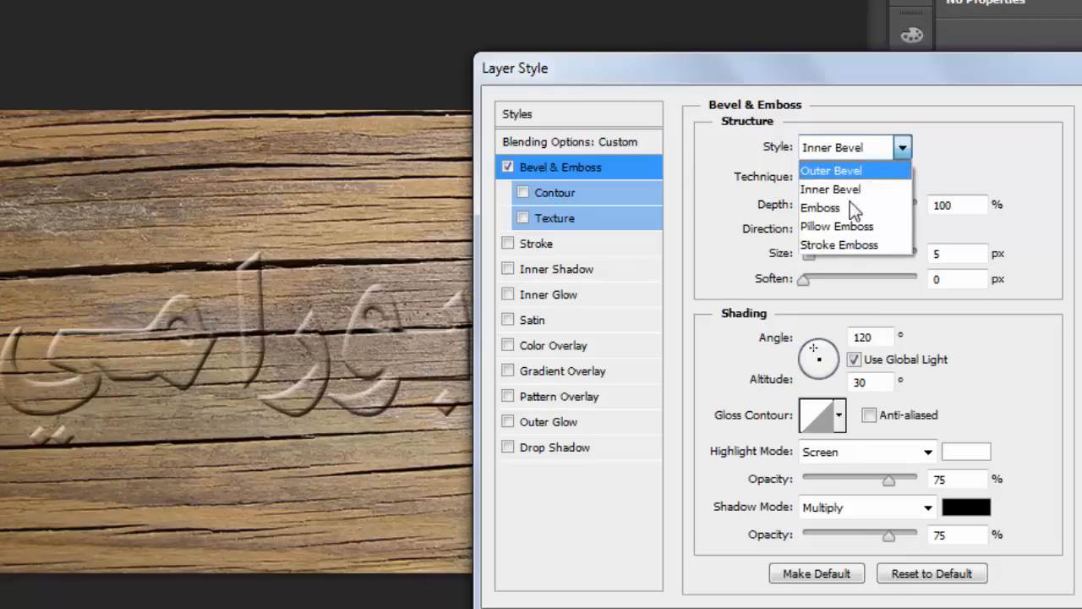
pyautogui.click(840, 207)
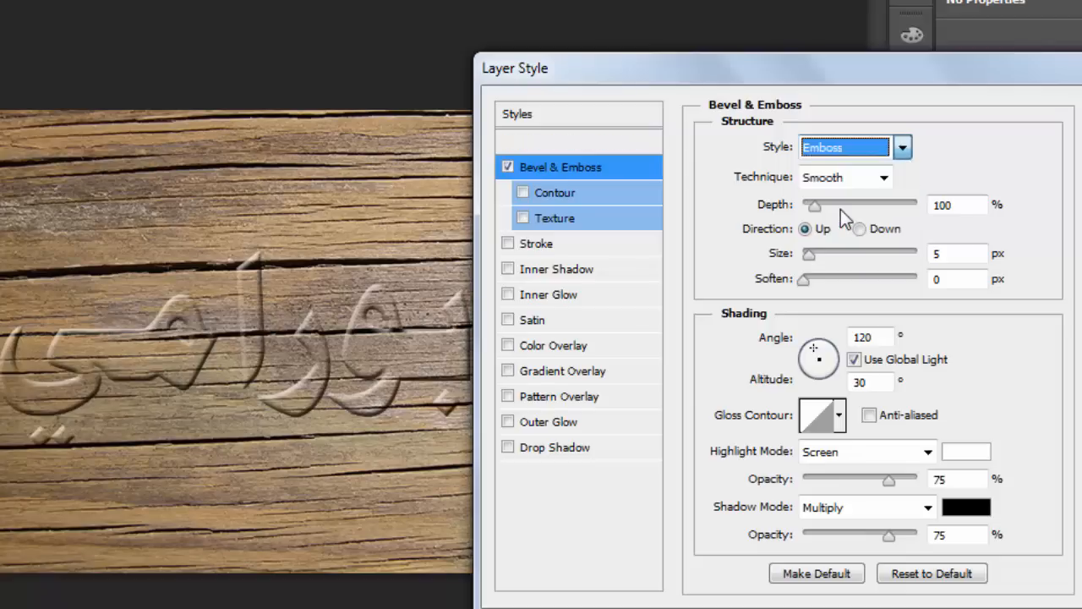
pyautogui.click(885, 179)
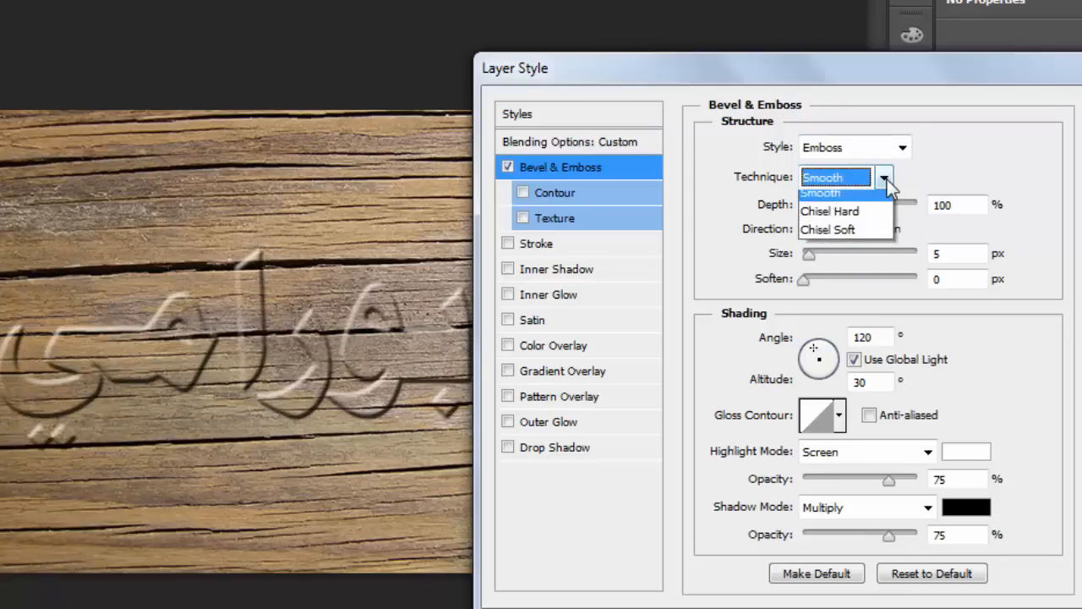
pyautogui.click(853, 217)
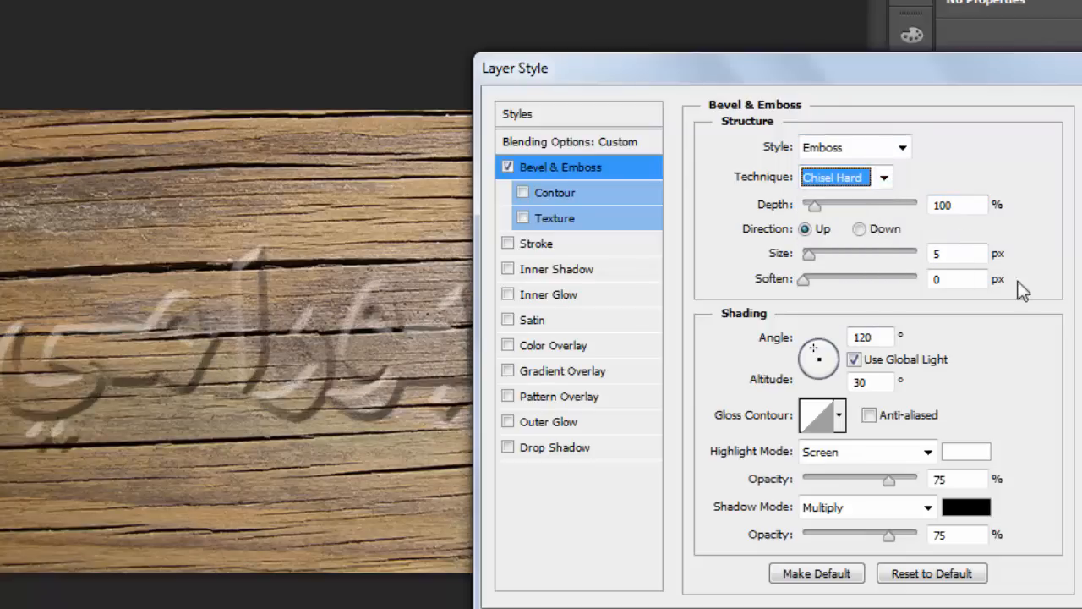
# - Set the bevel depth to 200% and its direction to Down
pyautogui.moveTo(885, 71); pyautogui.dragTo(836, 57)
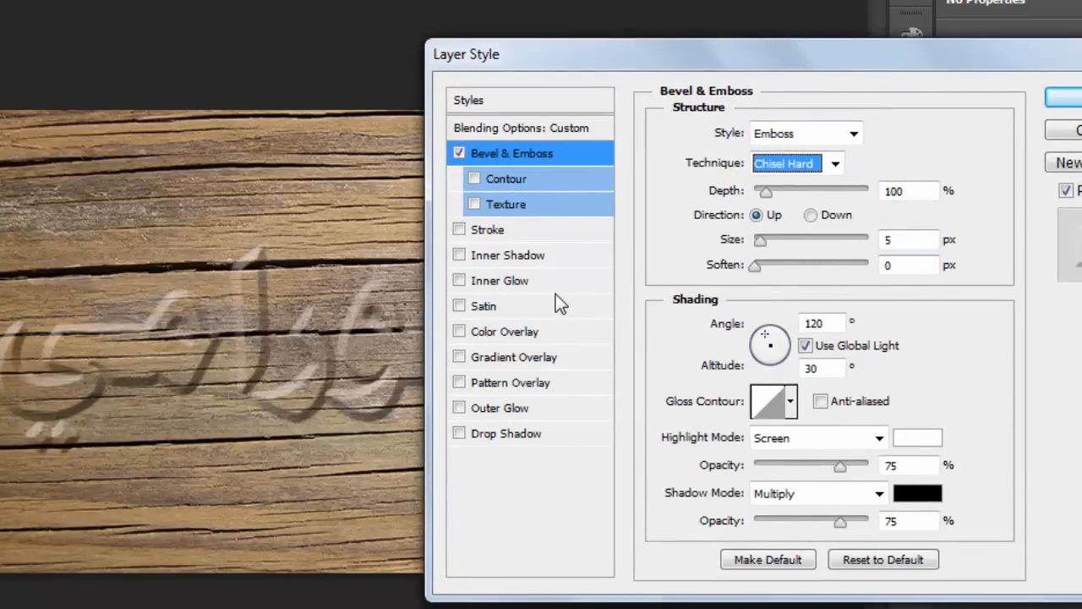
pyautogui.press('Tab')
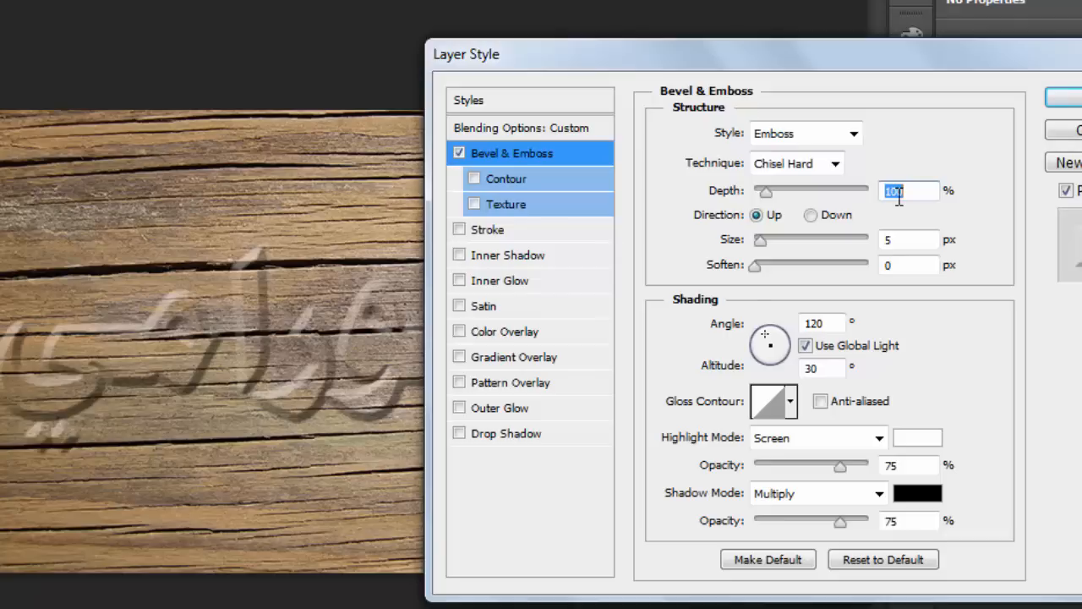
pyautogui.write('200')
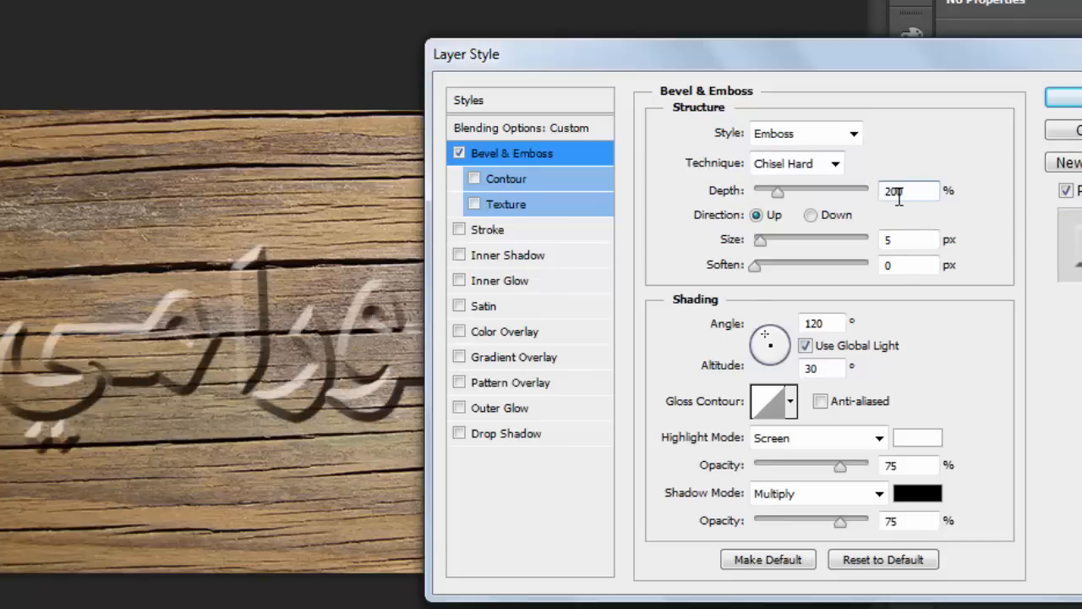
pyautogui.doubleClick(899, 193)
pyautogui.write('200')
pyautogui.click(810, 215)
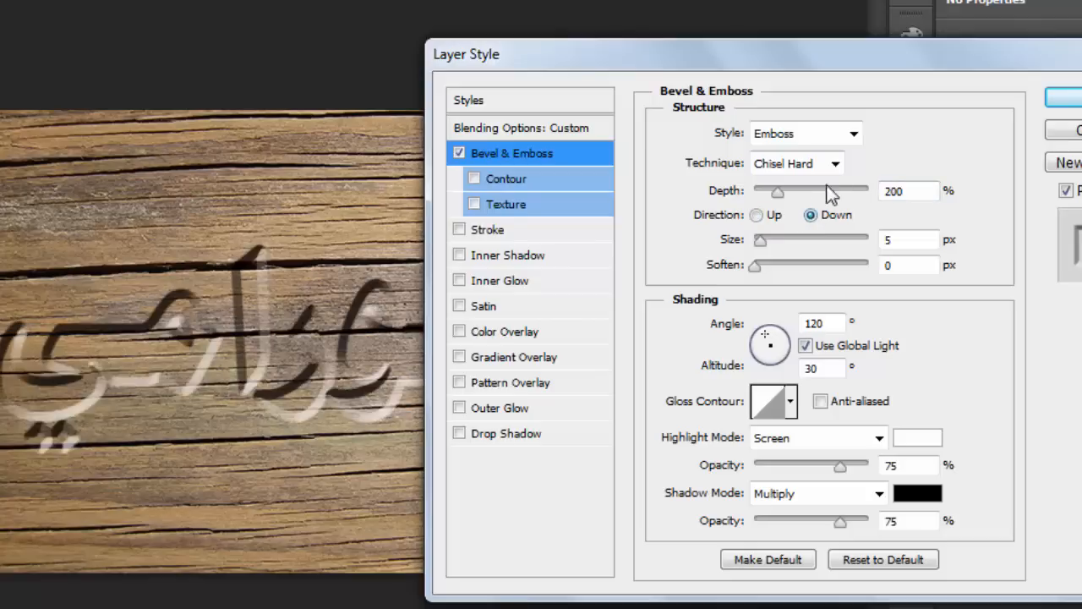
# - Set the bevel size to 30 px
pyautogui.moveTo(946, 64); pyautogui.dragTo(934, 83)
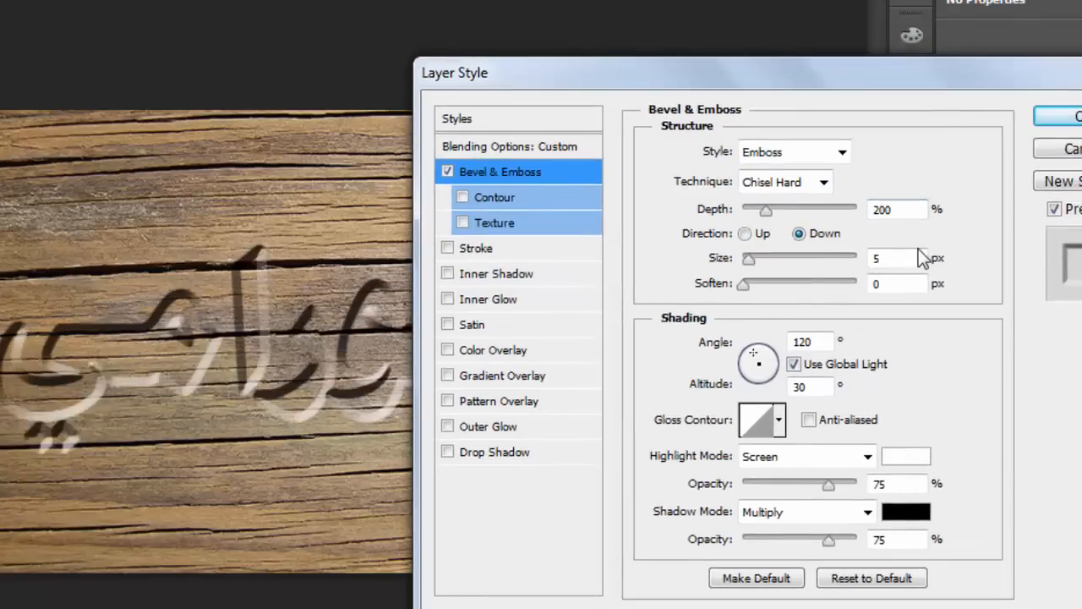
pyautogui.click(885, 257)
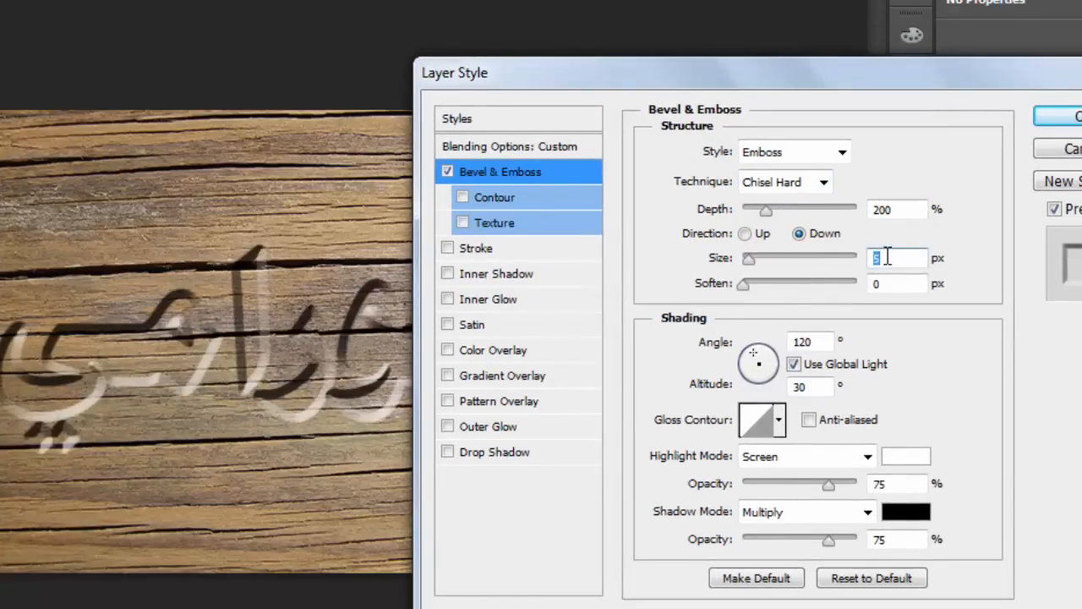
pyautogui.write('30')
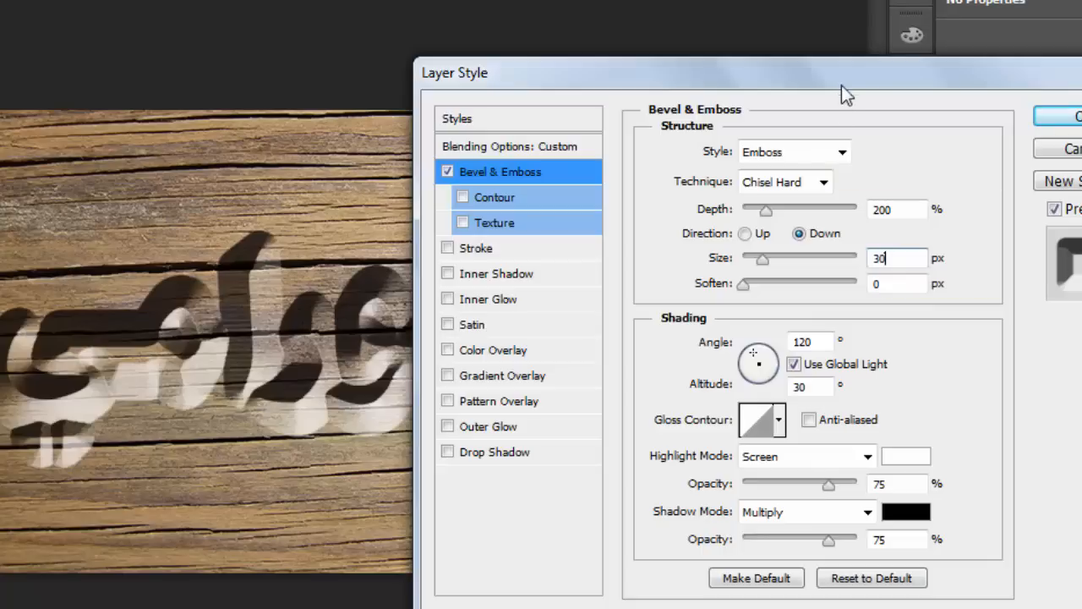
pyautogui.moveTo(842, 85); pyautogui.dragTo(837, 41)
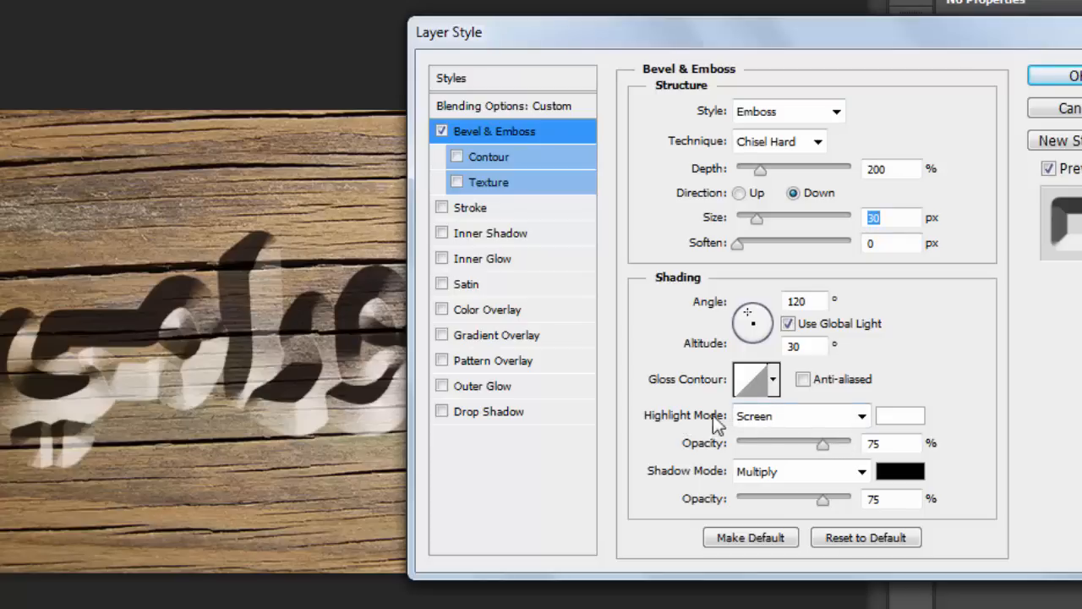
# - Set the bevel's highlight mode to Overlay at 25% opacity and the shadow opacity to 50%
pyautogui.click(804, 416)
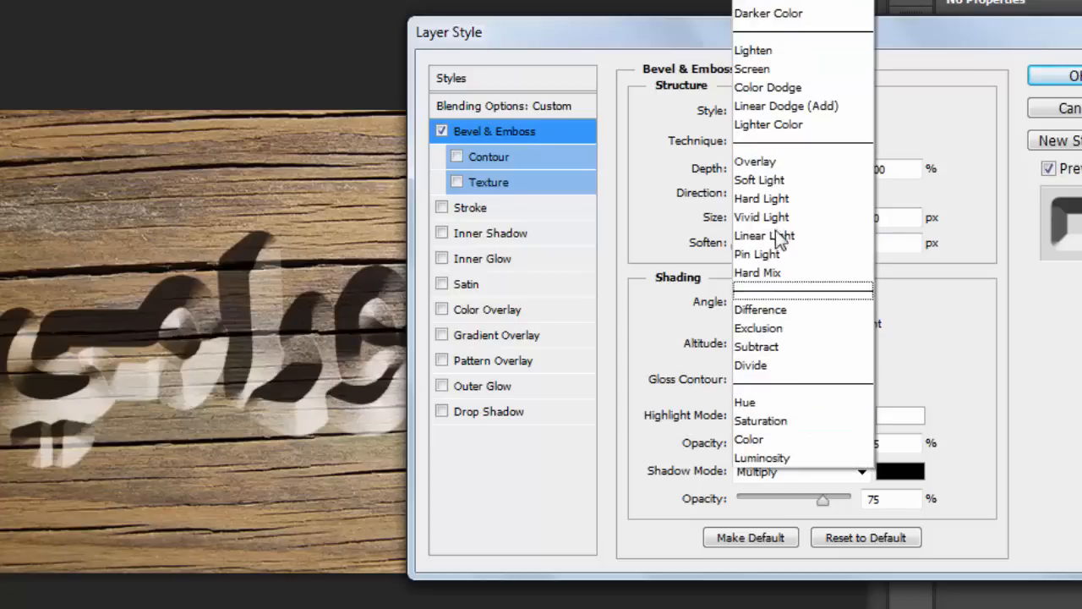
pyautogui.click(776, 161)
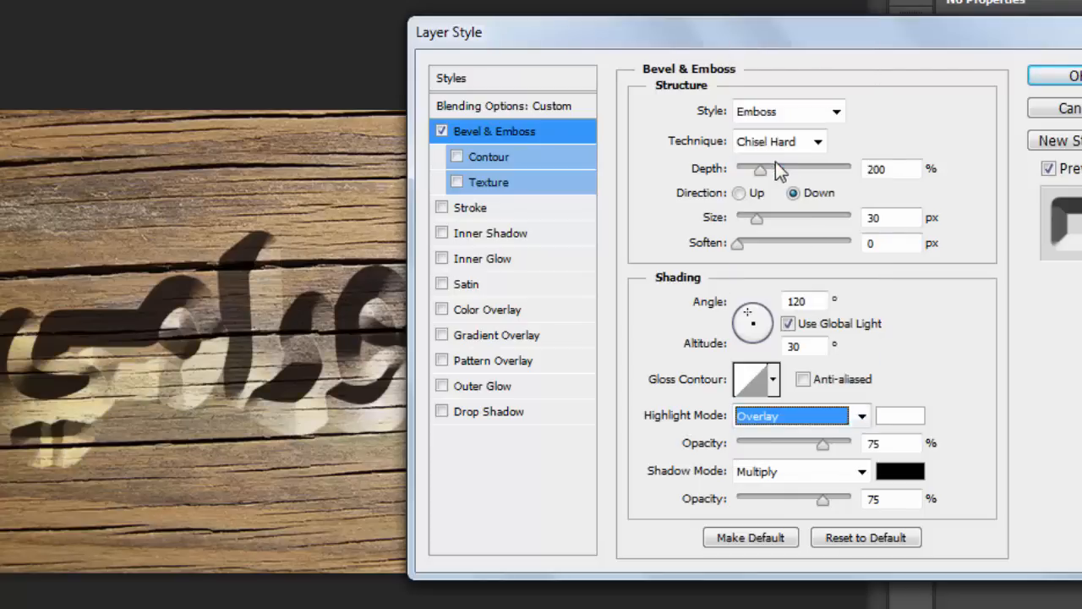
pyautogui.click(898, 443)
pyautogui.write('25')
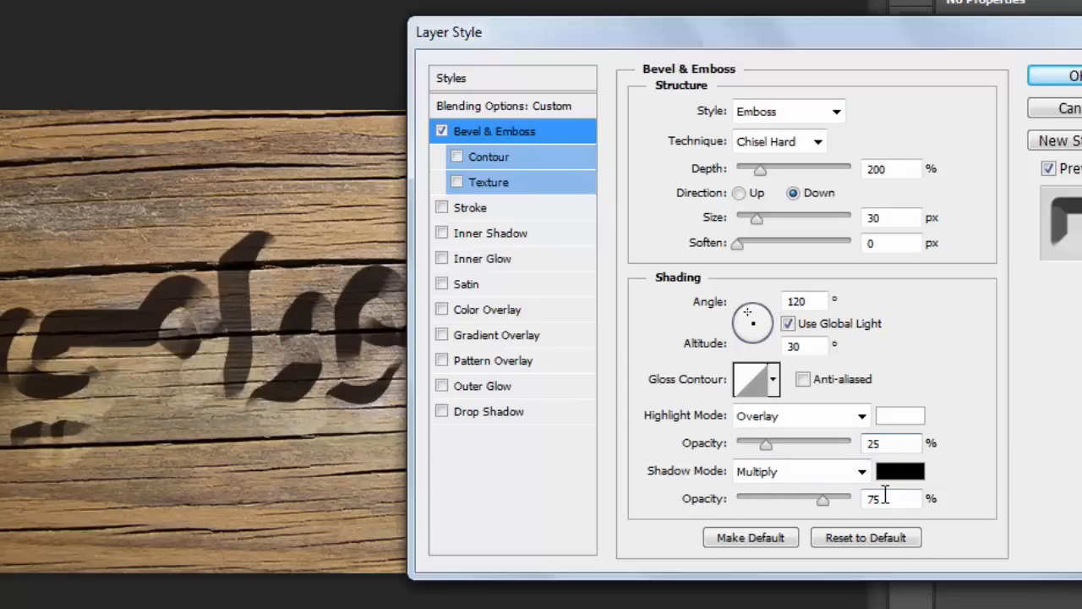
pyautogui.doubleClick(886, 497)
pyautogui.write('50')
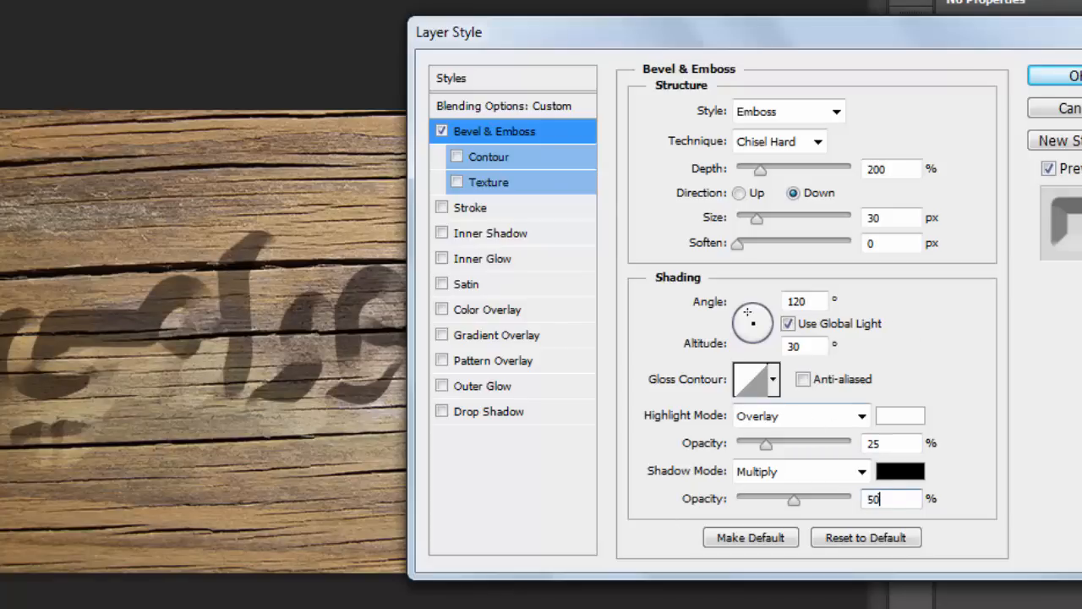
pyautogui.click(627, 292)
# - Enable the bevel's Contour and apply the fourth preset in the first row, the deep cove curve
pyautogui.click(498, 156)
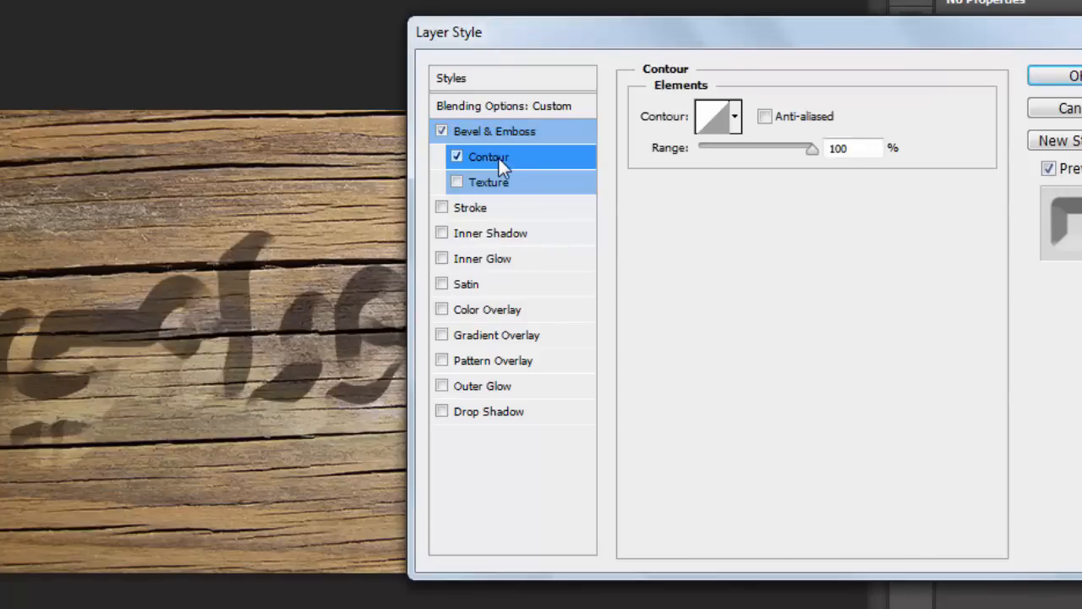
pyautogui.click(736, 119)
pyautogui.click(717, 177)
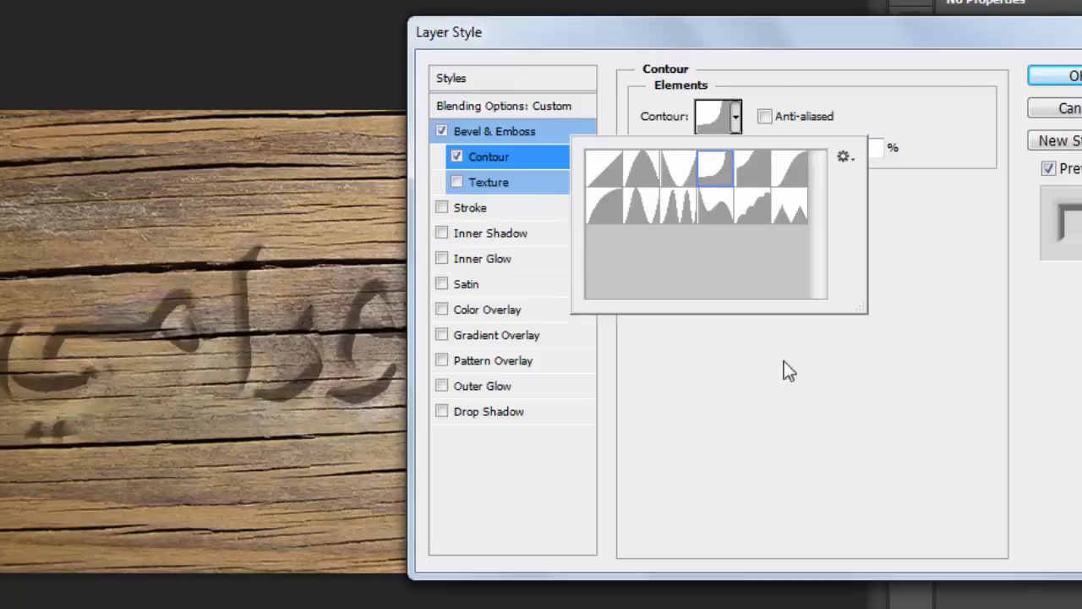
pyautogui.click(803, 418)
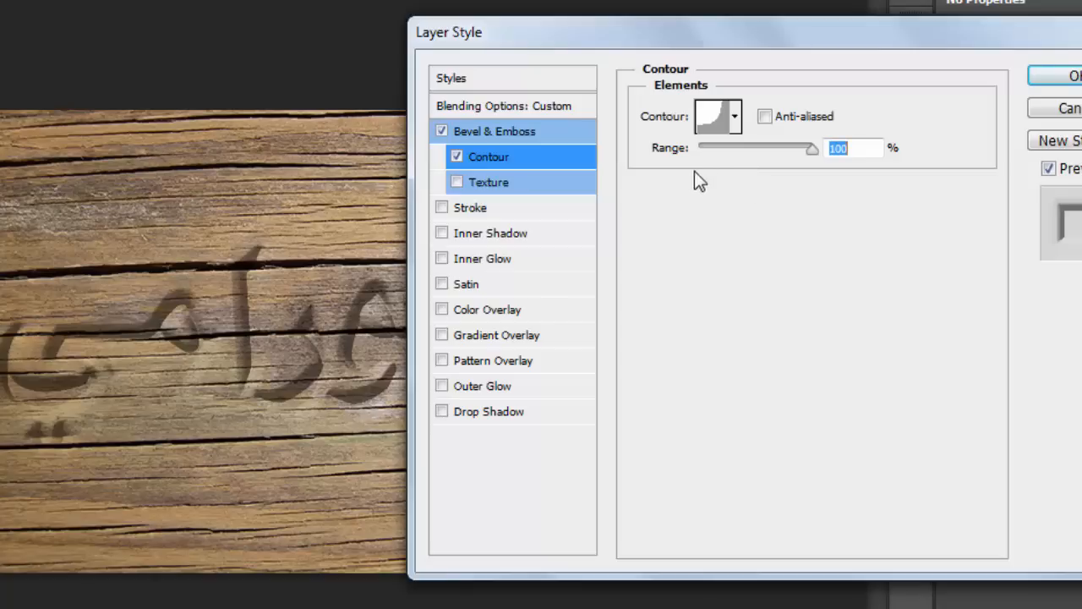
# - Enable the bevel's Texture and replace the current pattern presets with the Patterns set
pyautogui.click(520, 185)
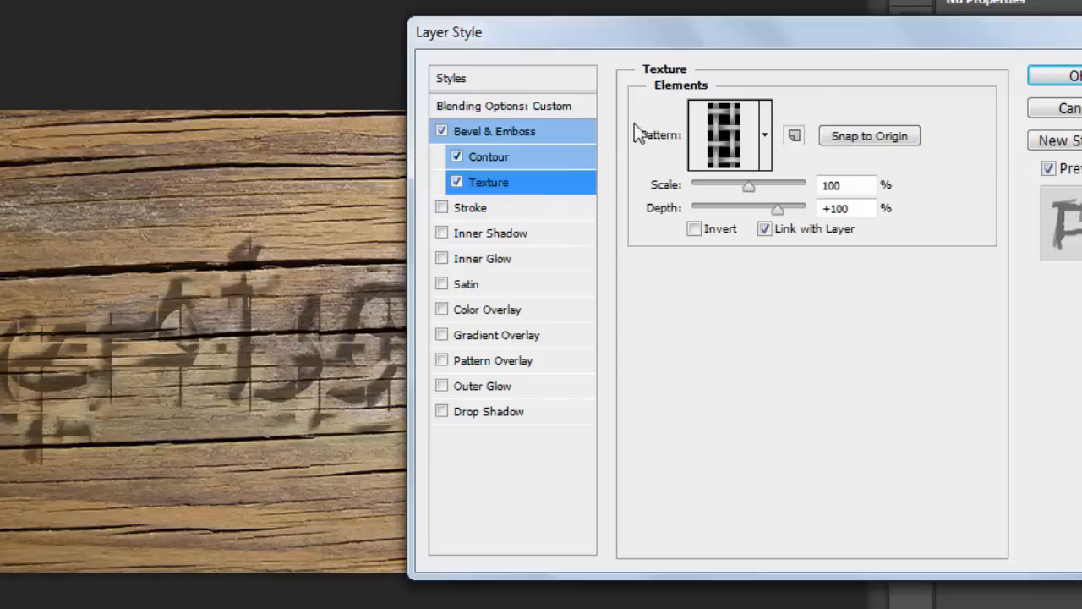
pyautogui.click(766, 137)
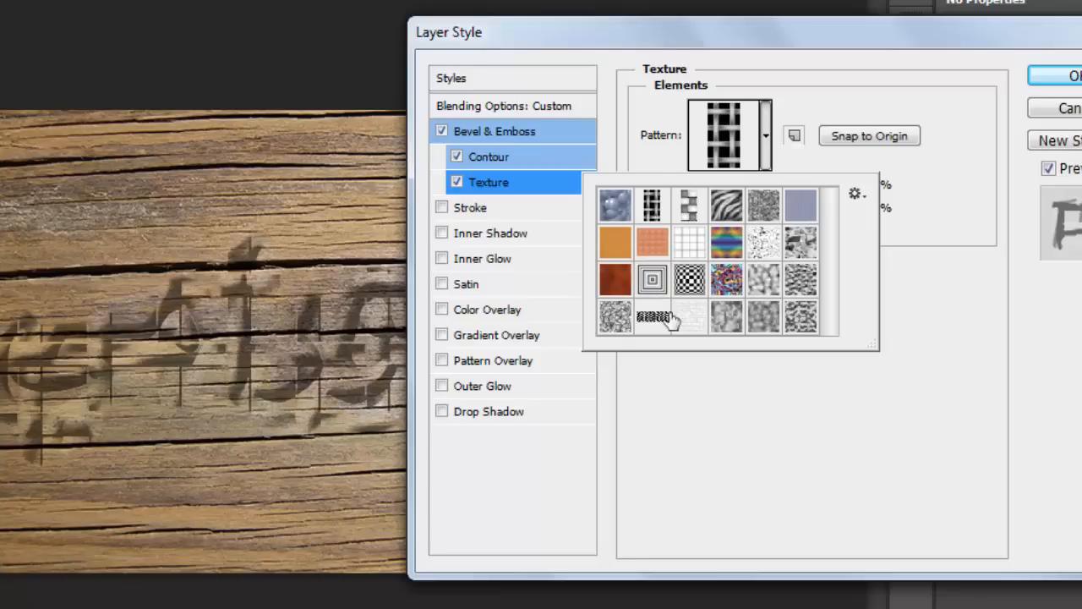
pyautogui.click(855, 197)
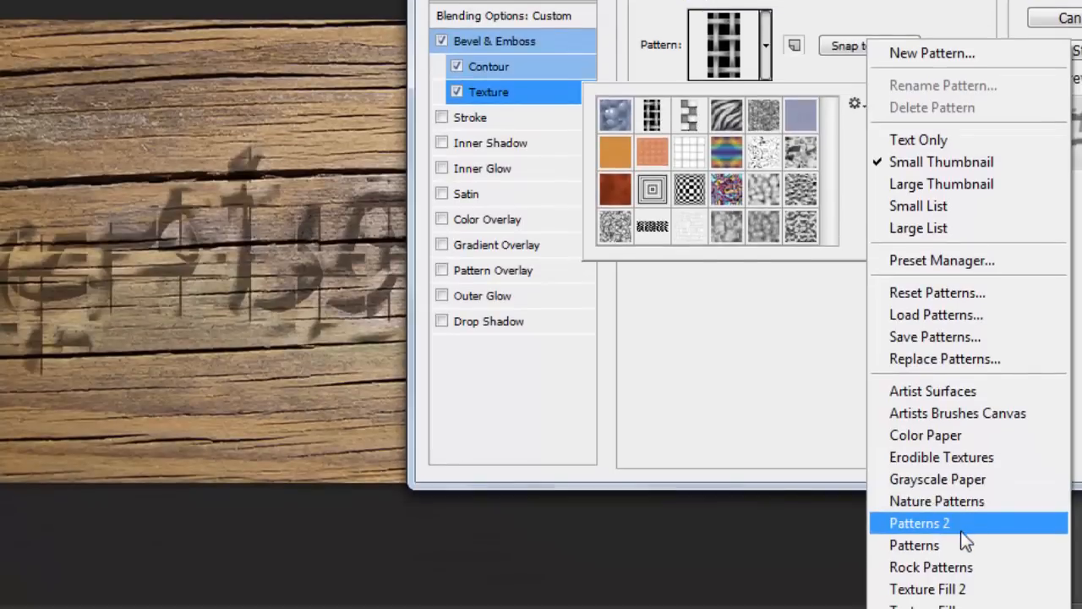
pyautogui.click(907, 548)
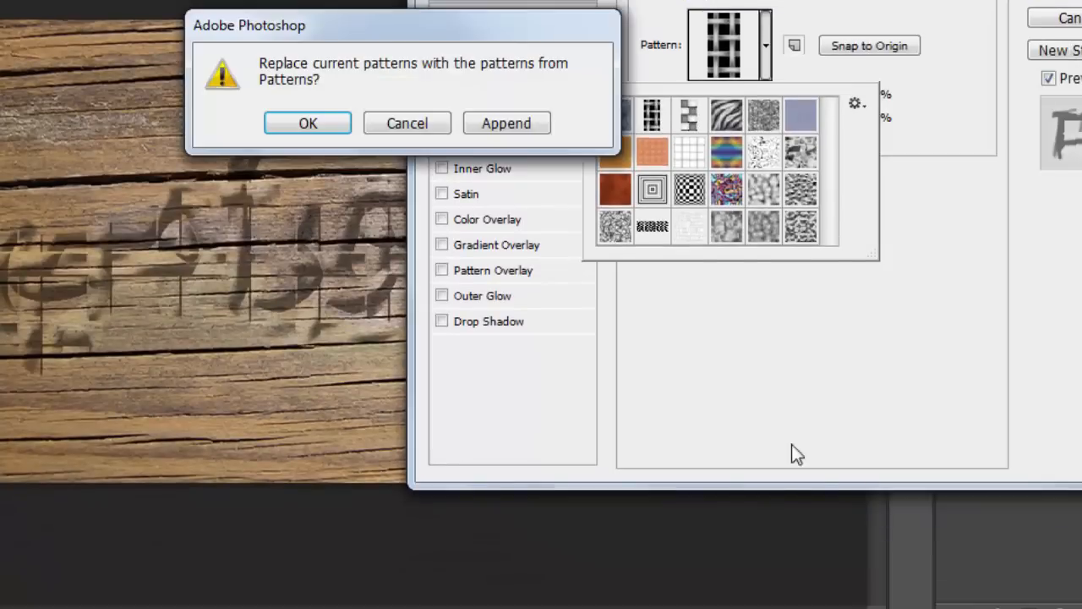
pyautogui.click(320, 125)
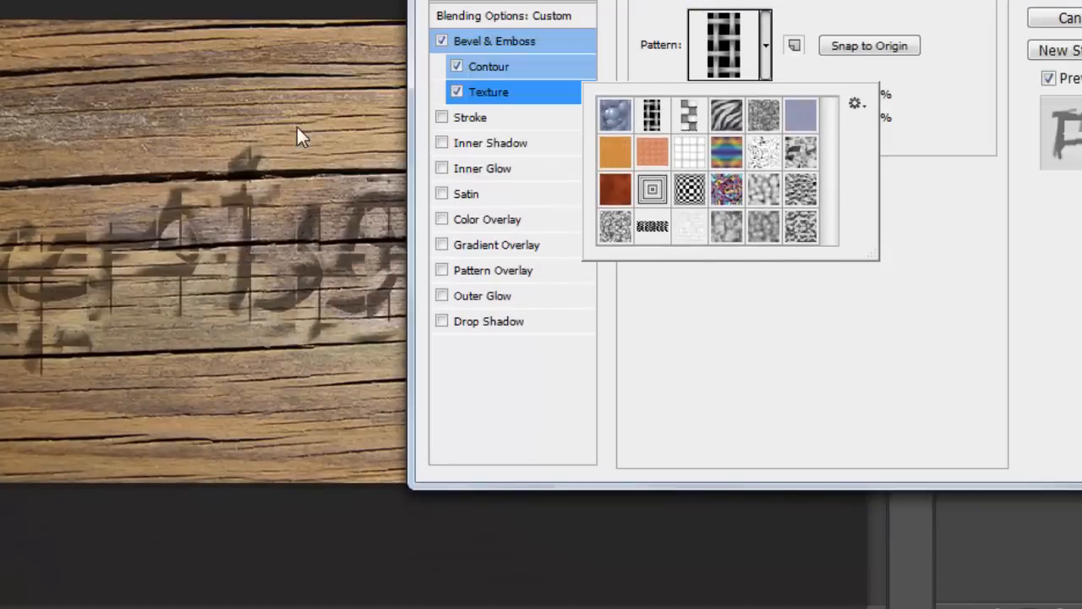
pyautogui.click(855, 107)
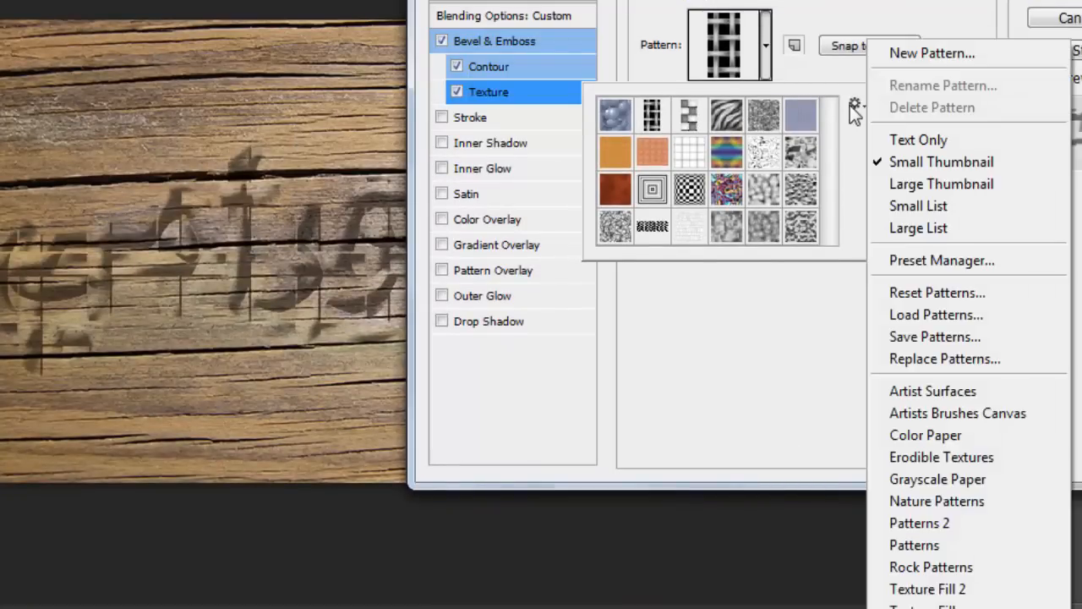
pyautogui.click(936, 550)
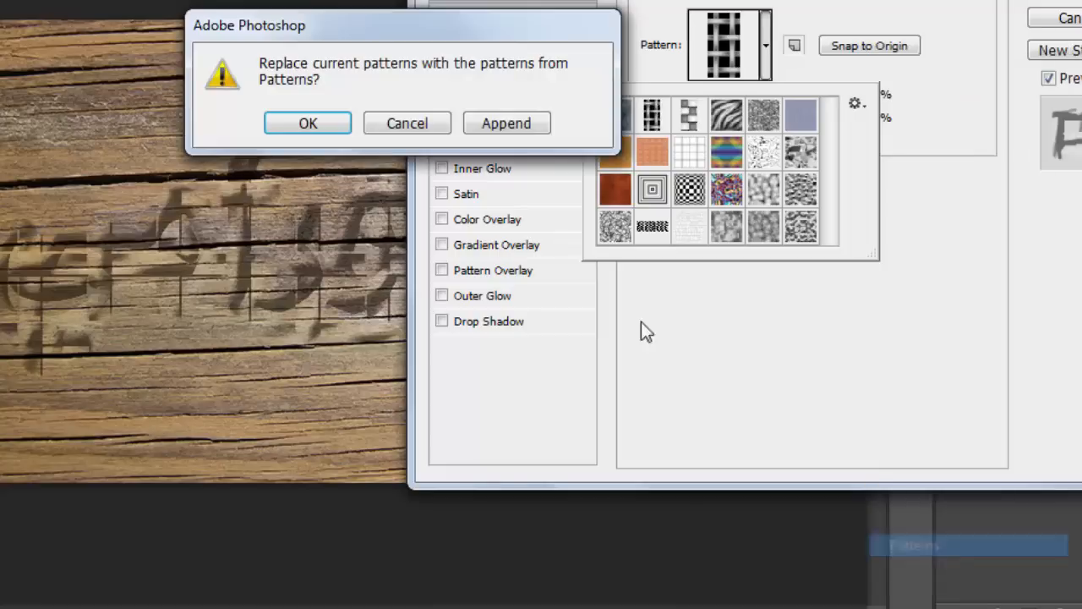
pyautogui.click(272, 127)
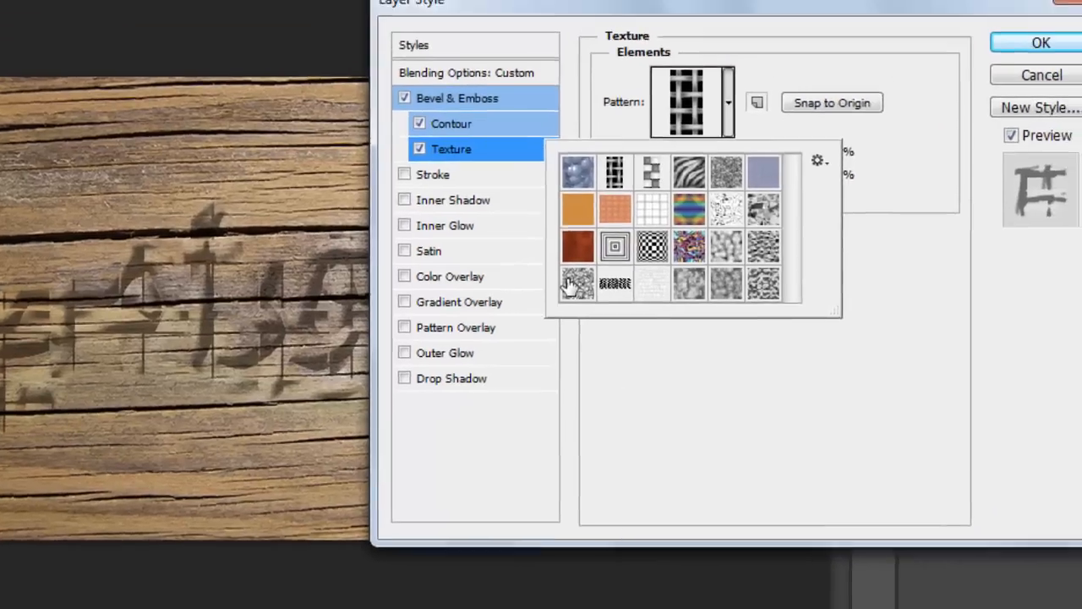
# - Apply the first pattern in the fourth row, the cracked-stone one, as the bevel texture and set its depth to +5%
pyautogui.click(603, 233)
pyautogui.click(944, 317)
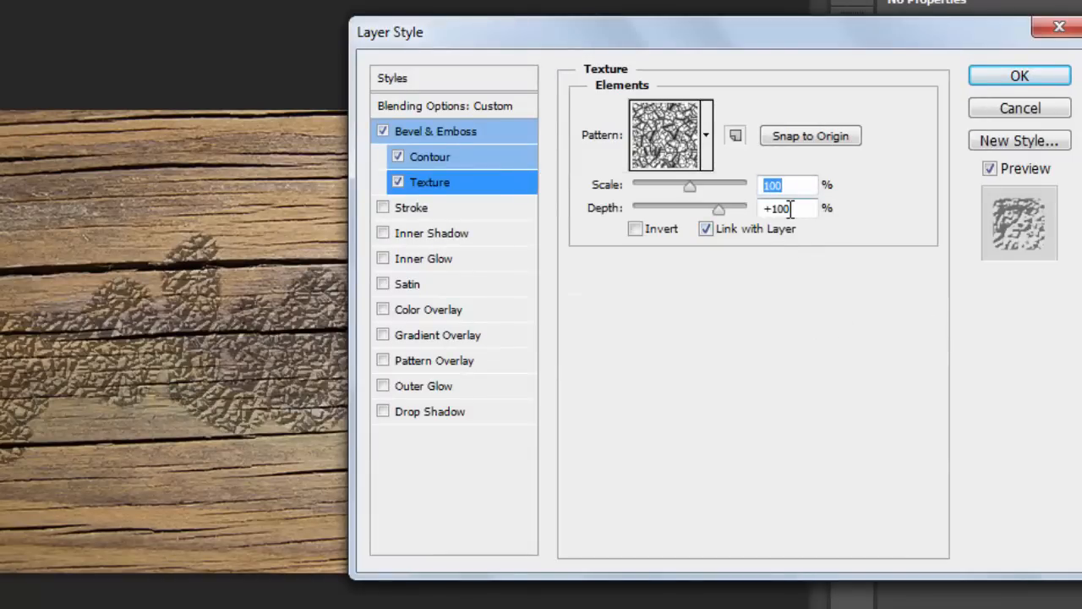
pyautogui.moveTo(791, 211); pyautogui.dragTo(775, 215)
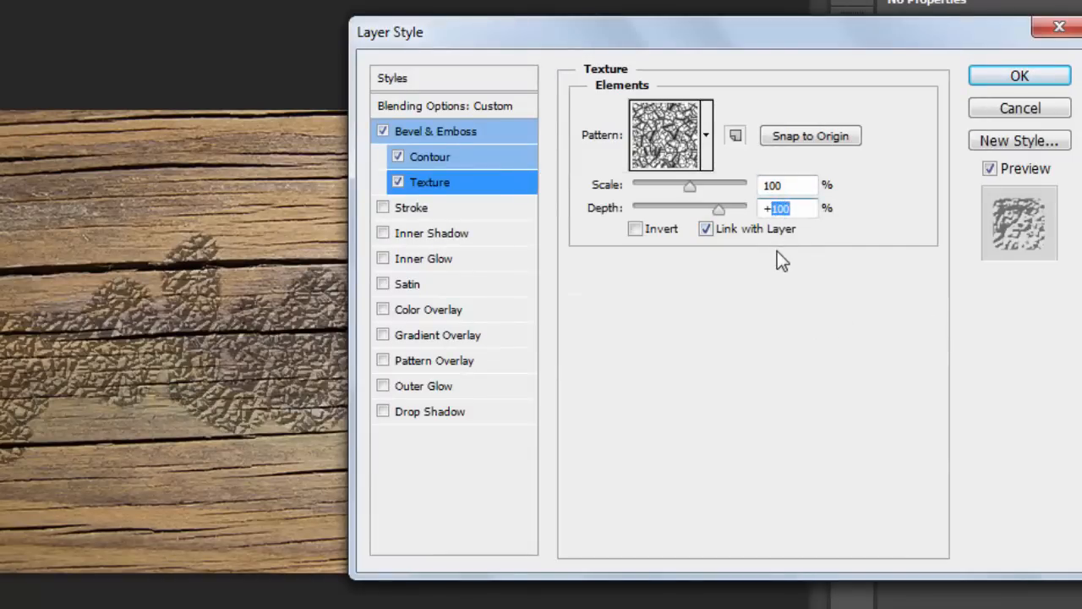
pyautogui.write('5')
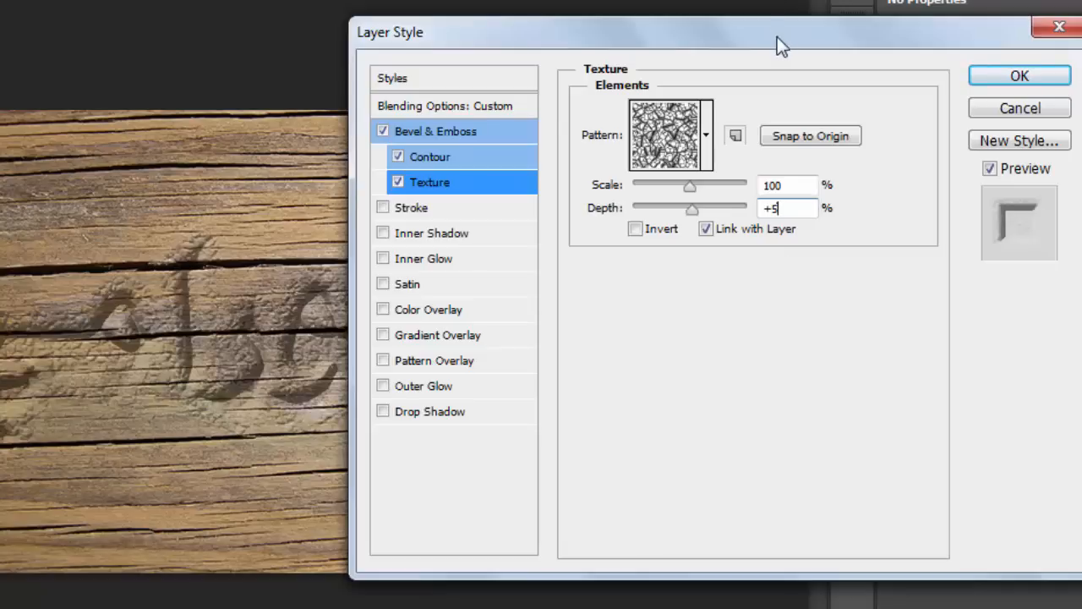
pyautogui.press('Return')
pyautogui.moveTo(676, 604); pyautogui.dragTo(673, 127)
pyautogui.hotkey('ctrl', 'a')
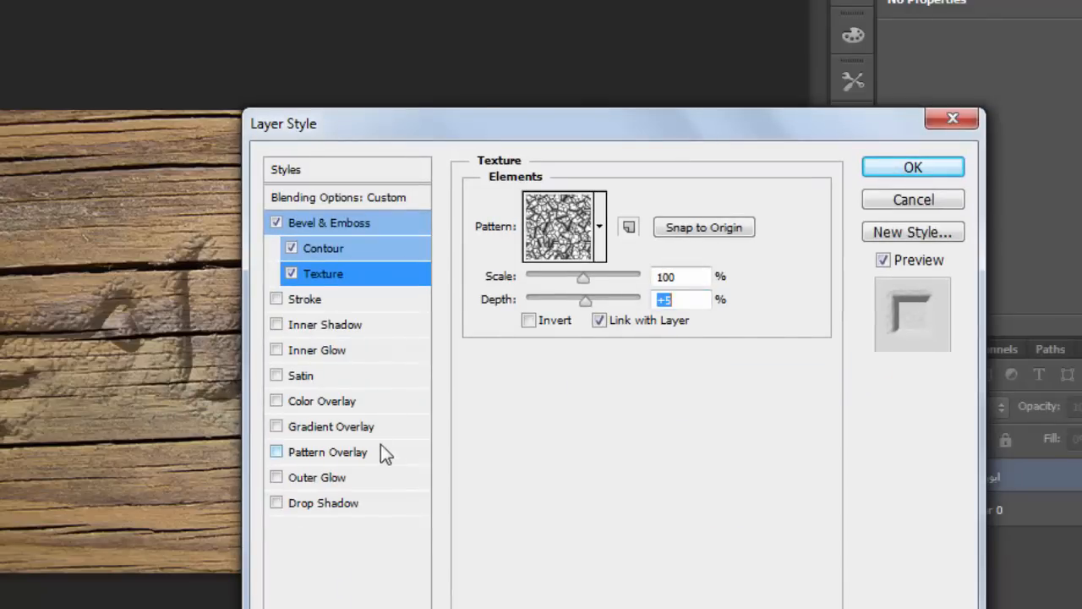
# - Add an Inner Shadow to the text with a distance of 15 px and a size of 1 px
pyautogui.click(321, 330)
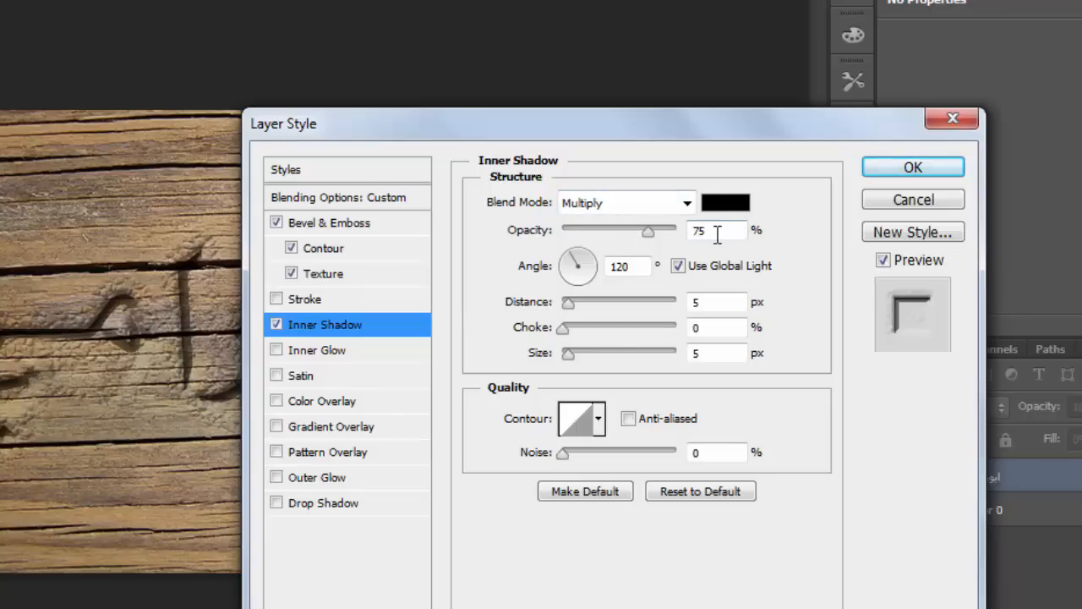
pyautogui.click(700, 302)
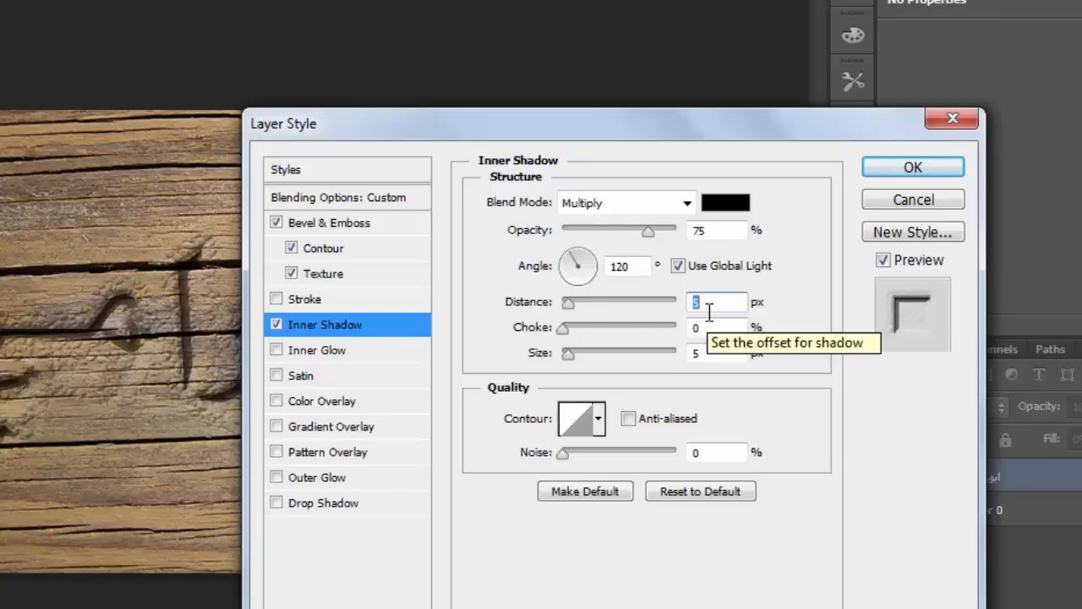
pyautogui.write('15')
pyautogui.doubleClick(713, 352)
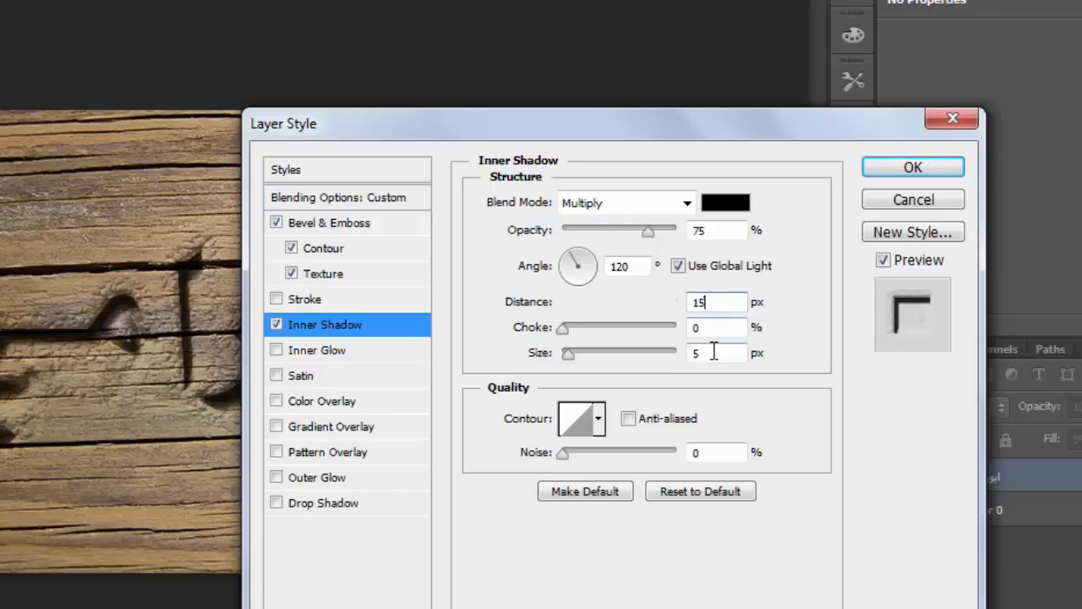
pyautogui.write('1')
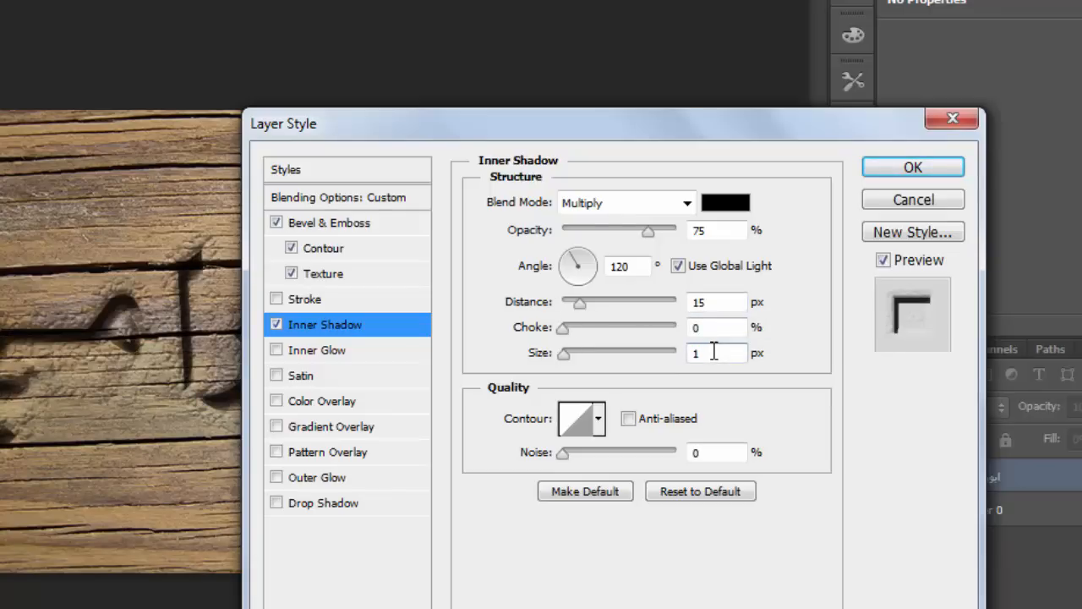
pyautogui.moveTo(674, 126); pyautogui.dragTo(920, 479)
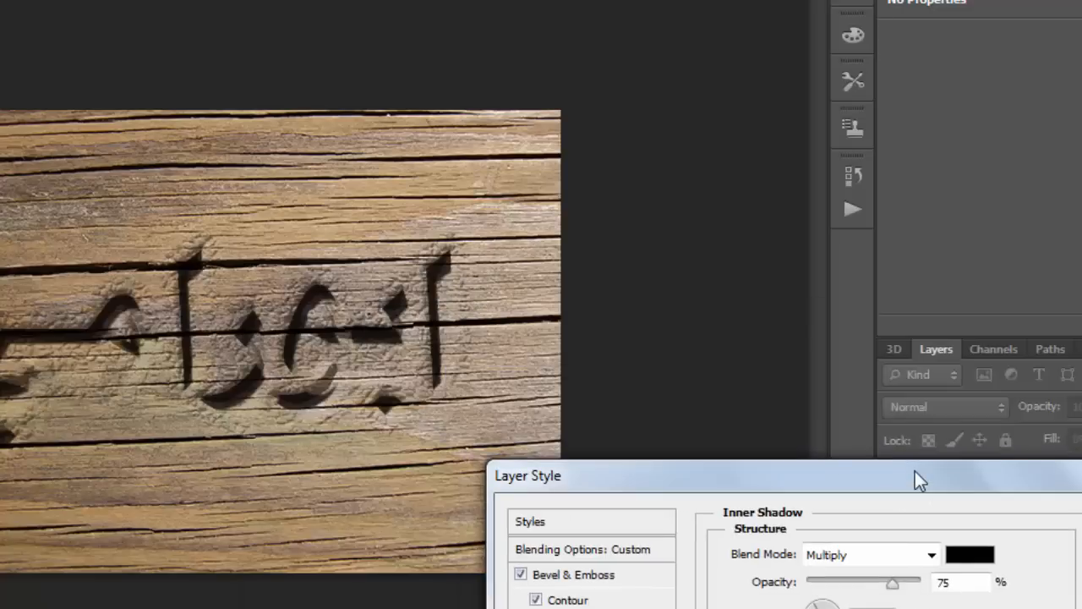
pyautogui.moveTo(760, 23); pyautogui.dragTo(750, 82)
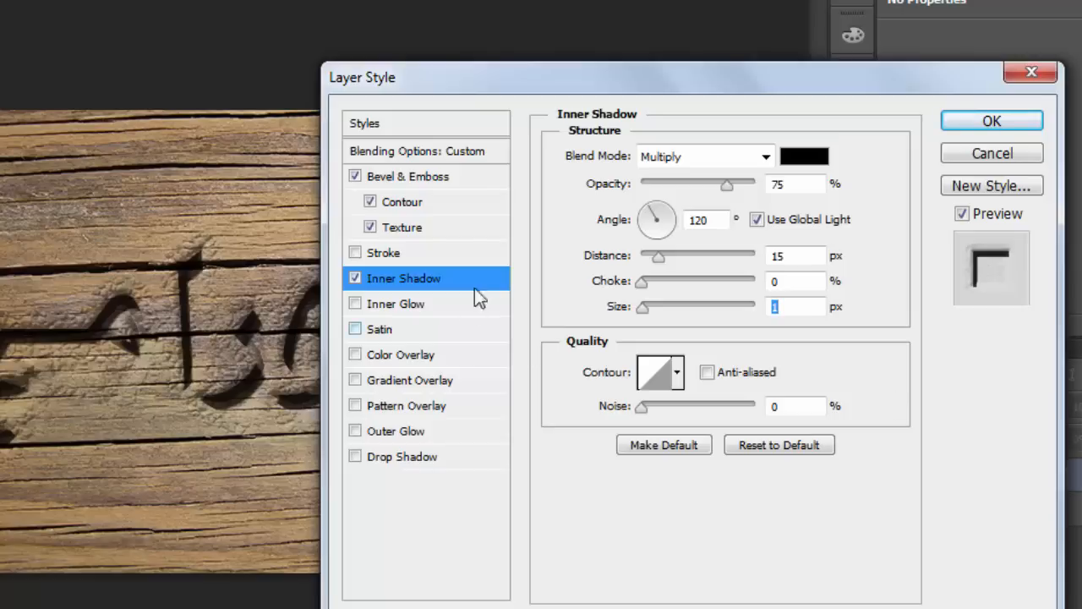
# - Add an Outer Glow to the text with the Color Burn blend mode at 15% opacity
pyautogui.click(421, 435)
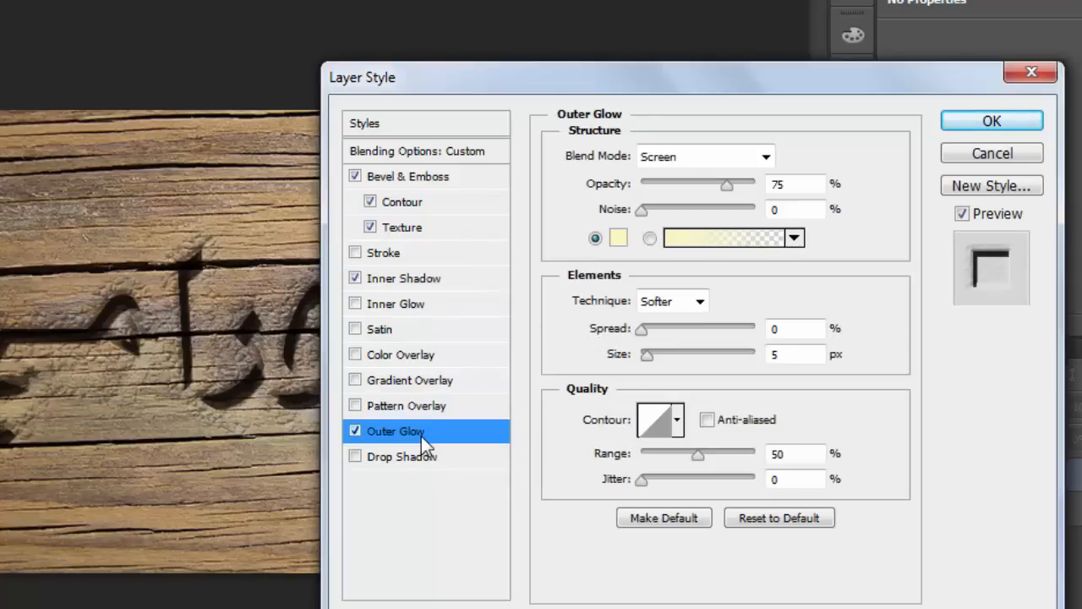
pyautogui.click(764, 155)
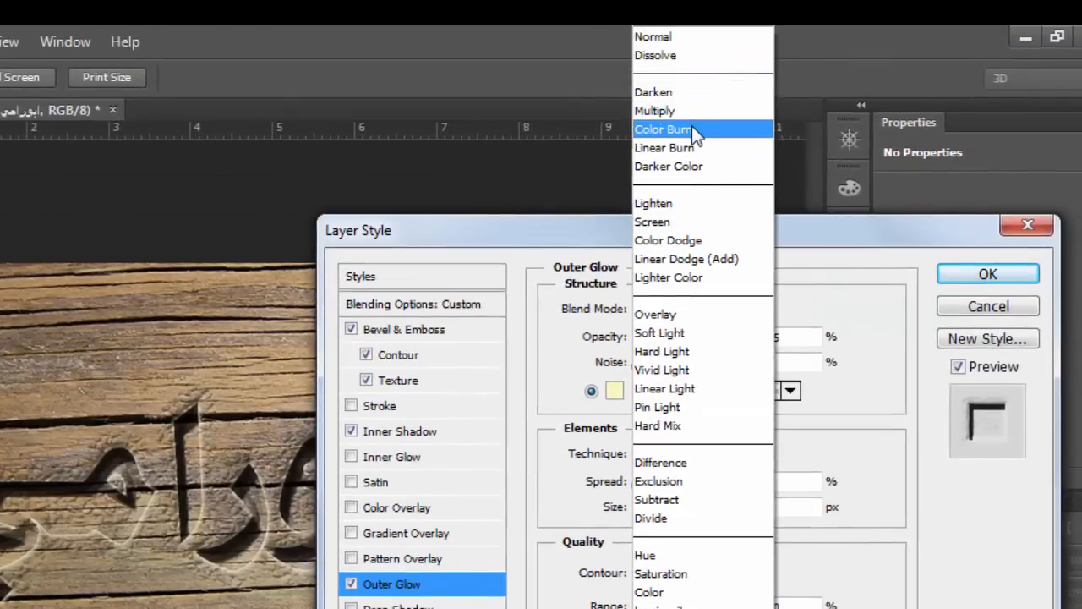
pyautogui.click(693, 131)
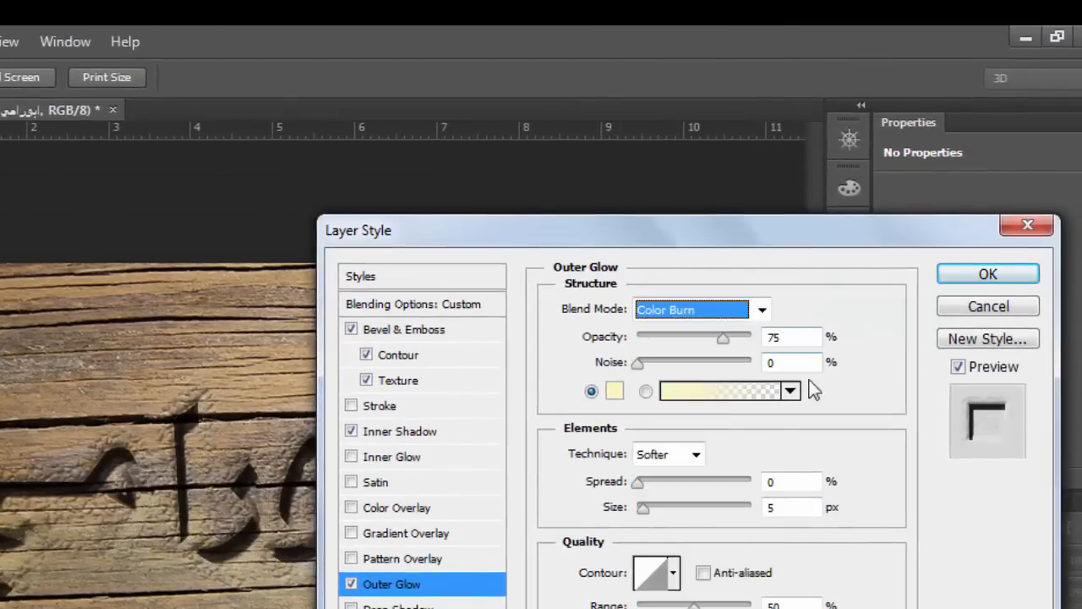
pyautogui.doubleClick(783, 337)
pyautogui.write('15')
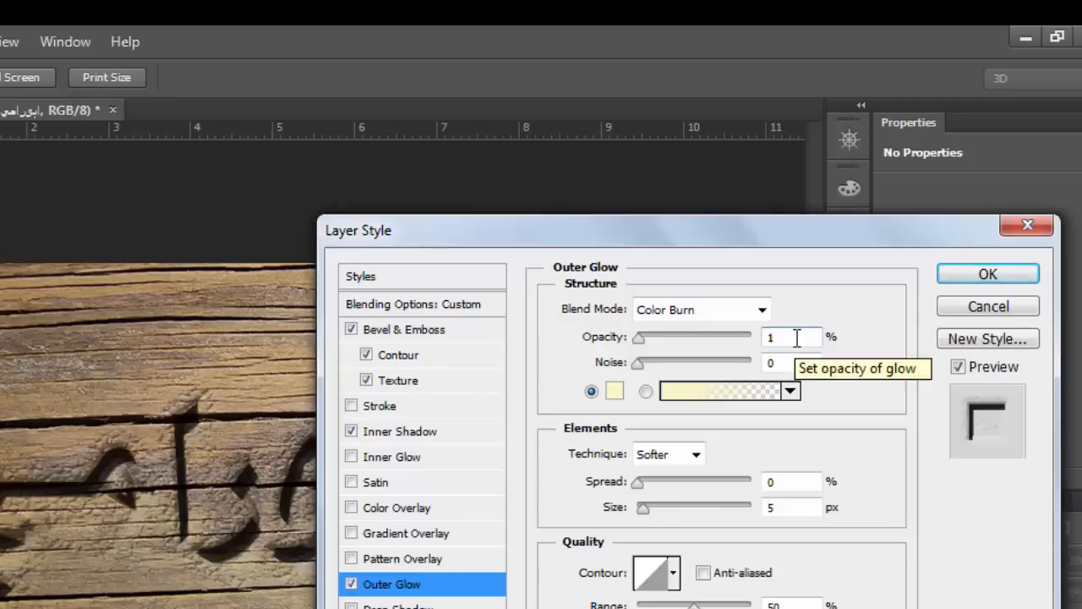
# - Change the outer glow color to near-black, 050500
pyautogui.click(614, 391)
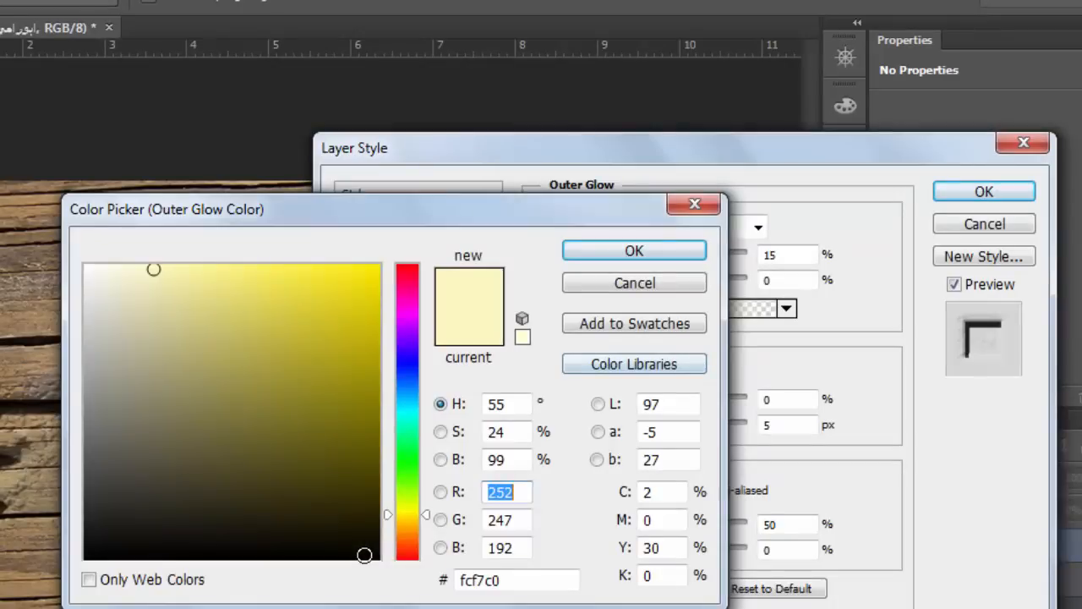
pyautogui.click(365, 579)
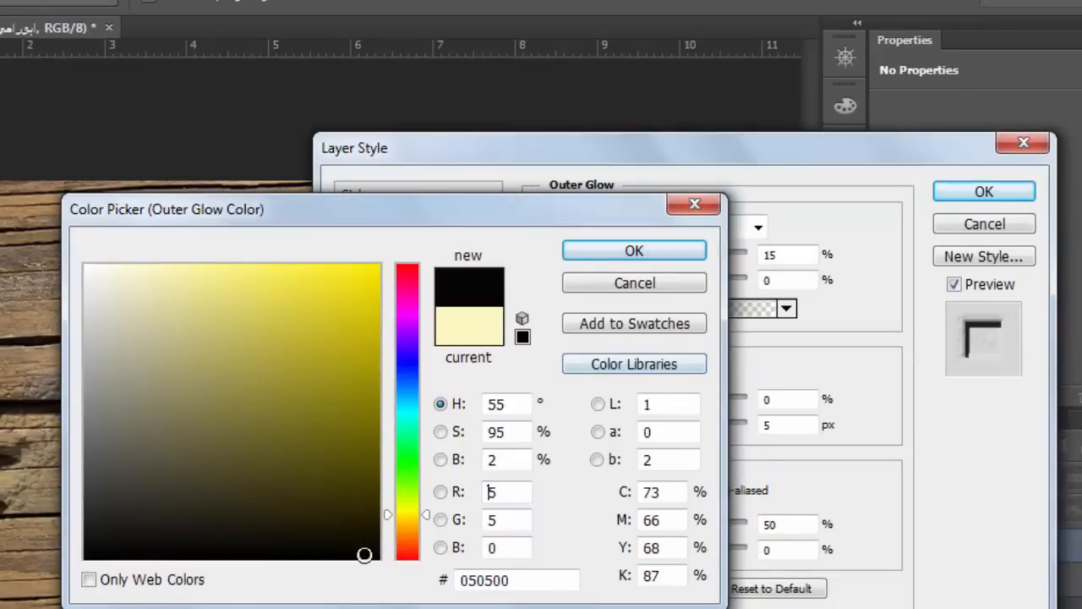
pyautogui.click(599, 251)
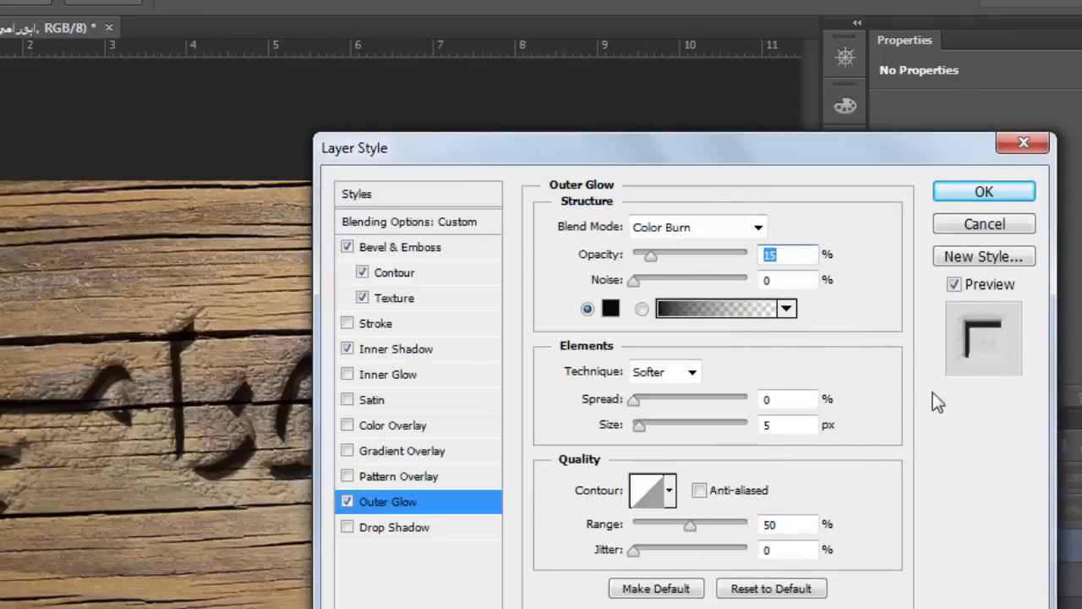
# - Set the outer glow's spread to 20% and size to 250 px, and apply the layer style
pyautogui.click(792, 400)
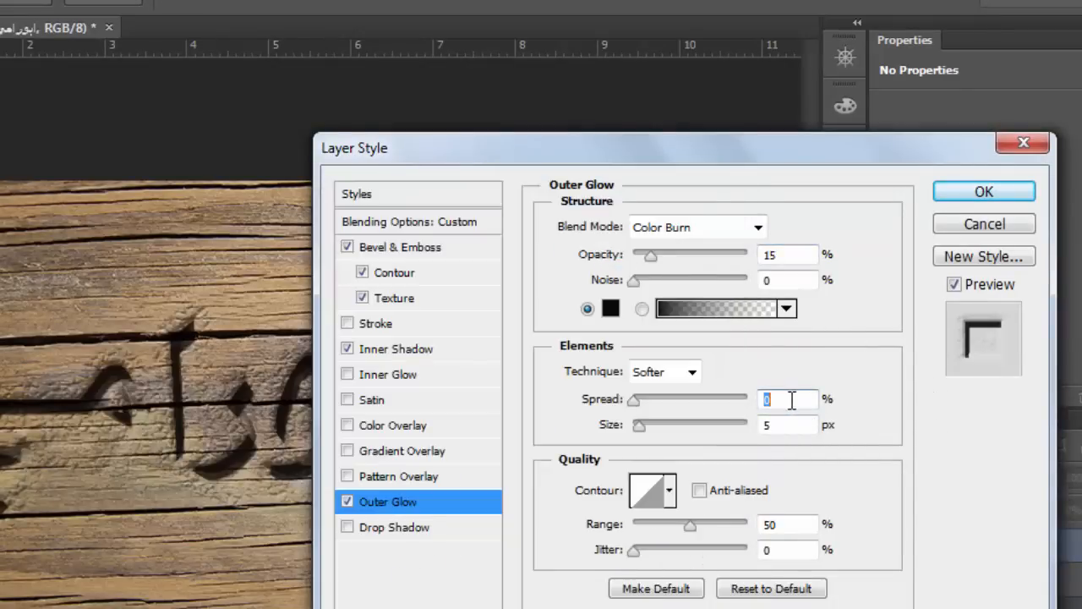
pyautogui.write('20')
pyautogui.click(773, 426)
pyautogui.write('250')
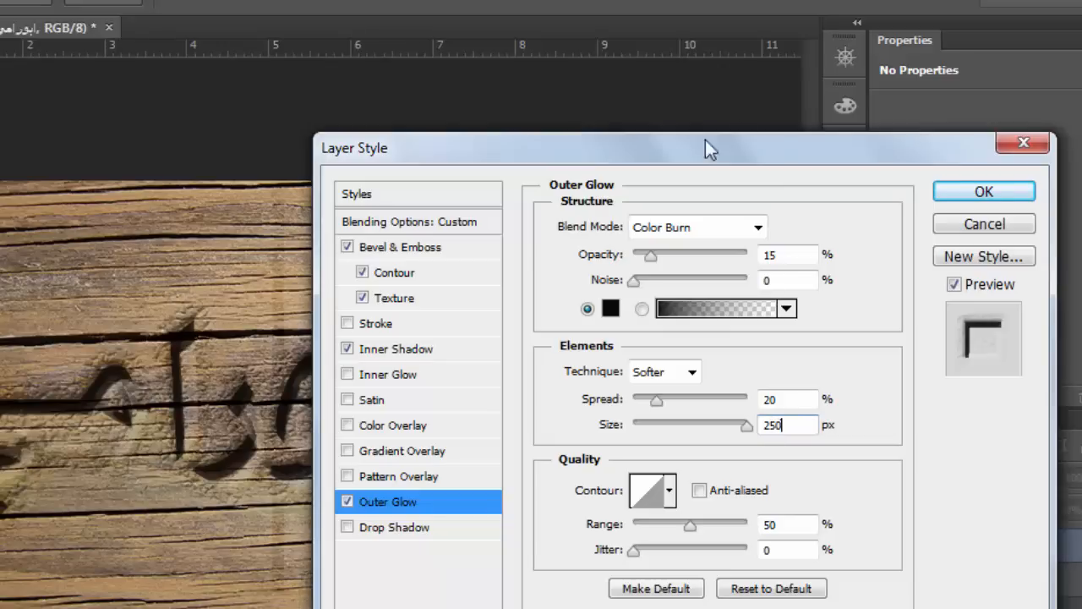
pyautogui.moveTo(781, 160); pyautogui.dragTo(736, 158)
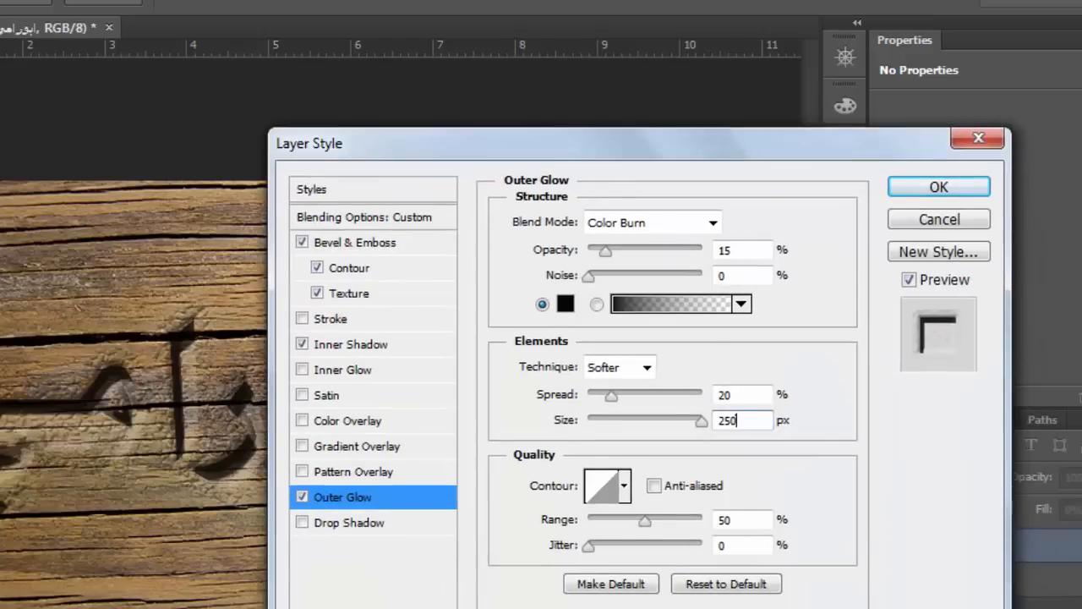
pyautogui.press('Return')
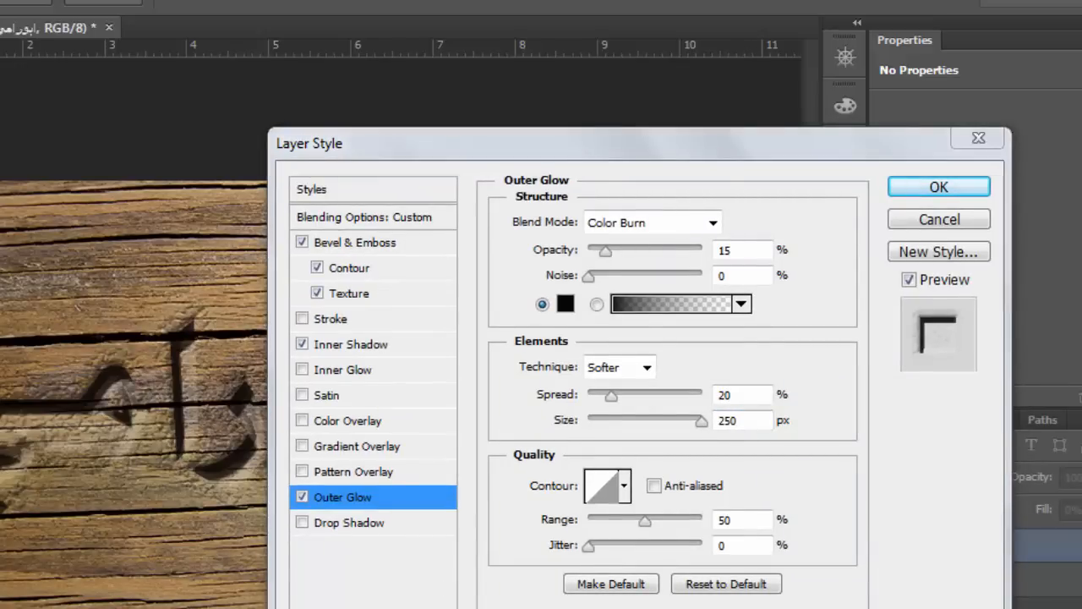
pyautogui.click(933, 195)
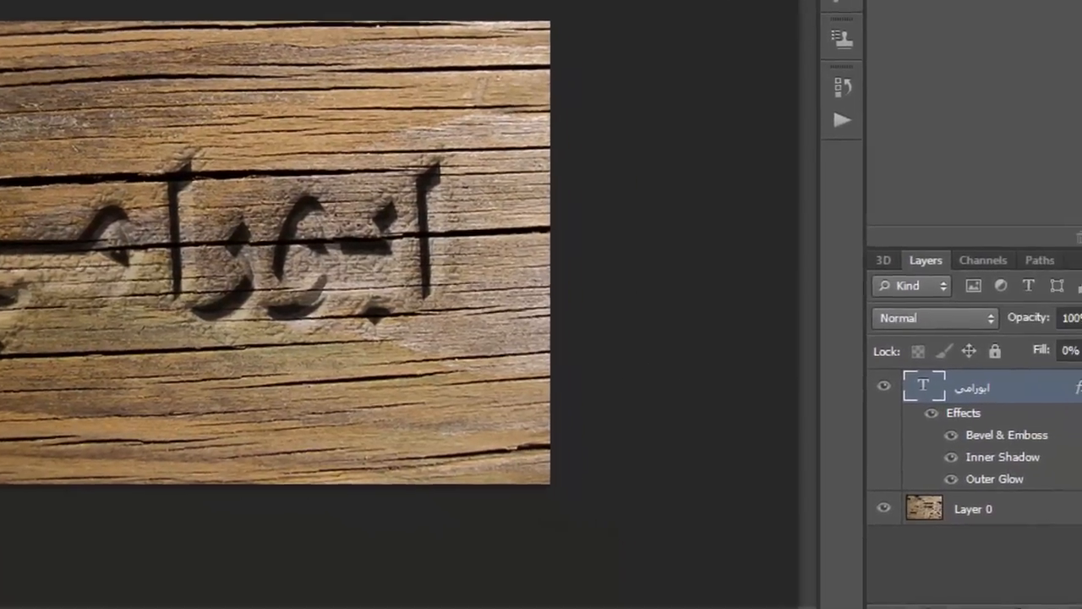
# - Collapse the text layer's effects list, and duplicate the wood layer, Layer 0, placing the copy above the text layer
pyautogui.click(1081, 387)
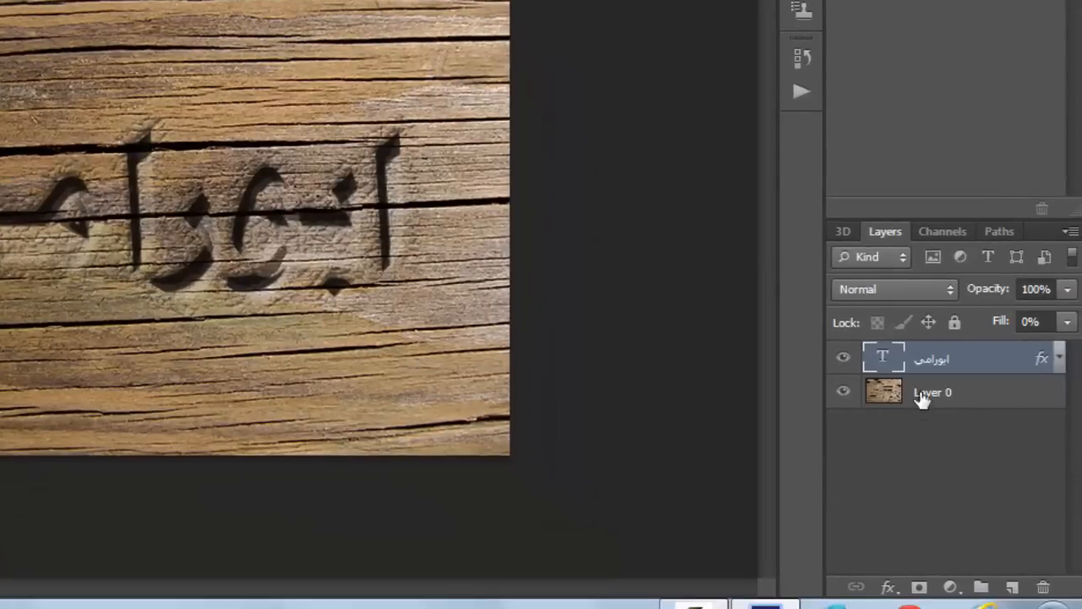
pyautogui.click(984, 433)
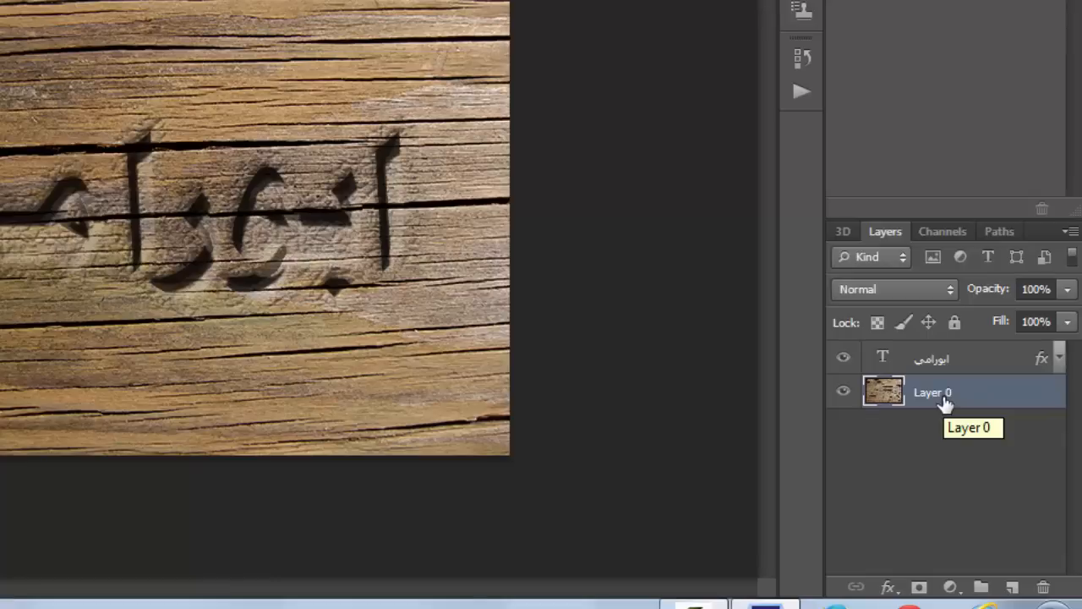
pyautogui.hotkey('ctrl', 'j')
pyautogui.moveTo(946, 404); pyautogui.dragTo(944, 365)
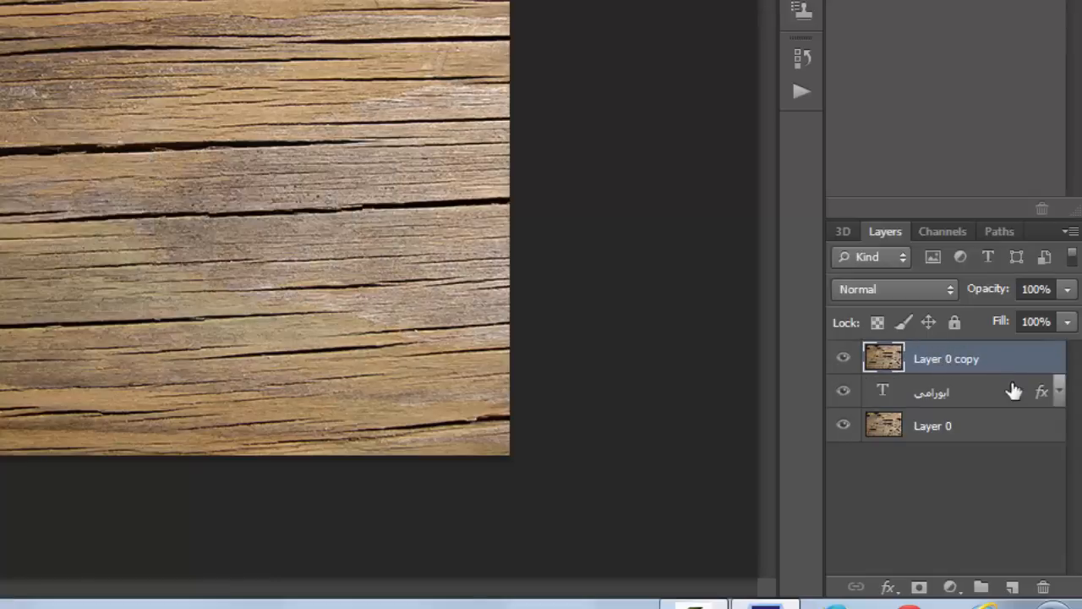
# - Load the text layer's outline as a selection and use it as a layer mask on Layer 0 copy
pyautogui.keyDown('ctrl'); pyautogui.click(883, 394); pyautogui.keyUp('ctrl')
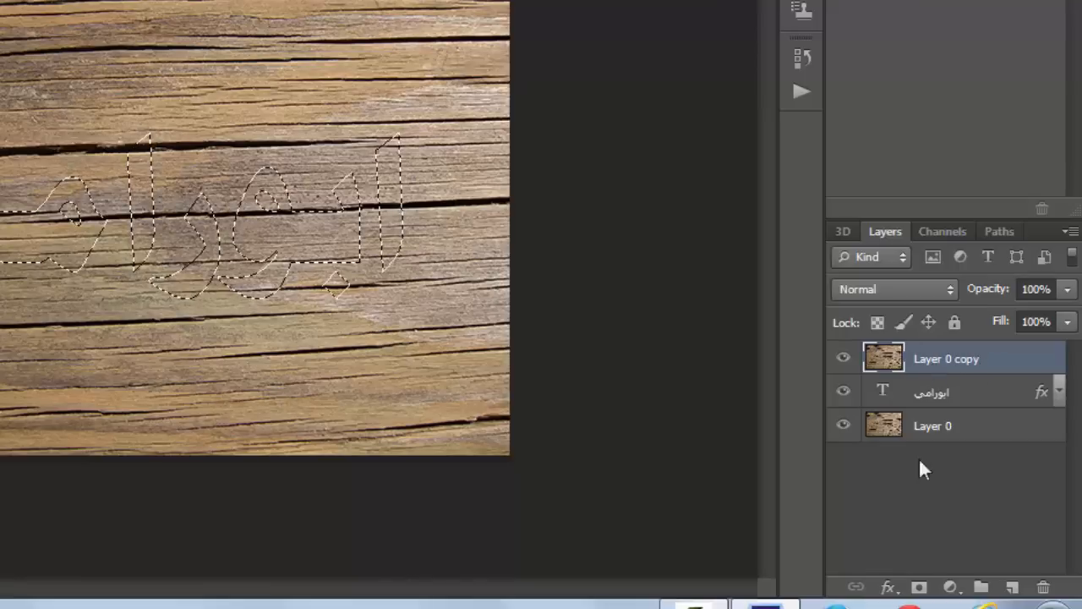
pyautogui.click(919, 586)
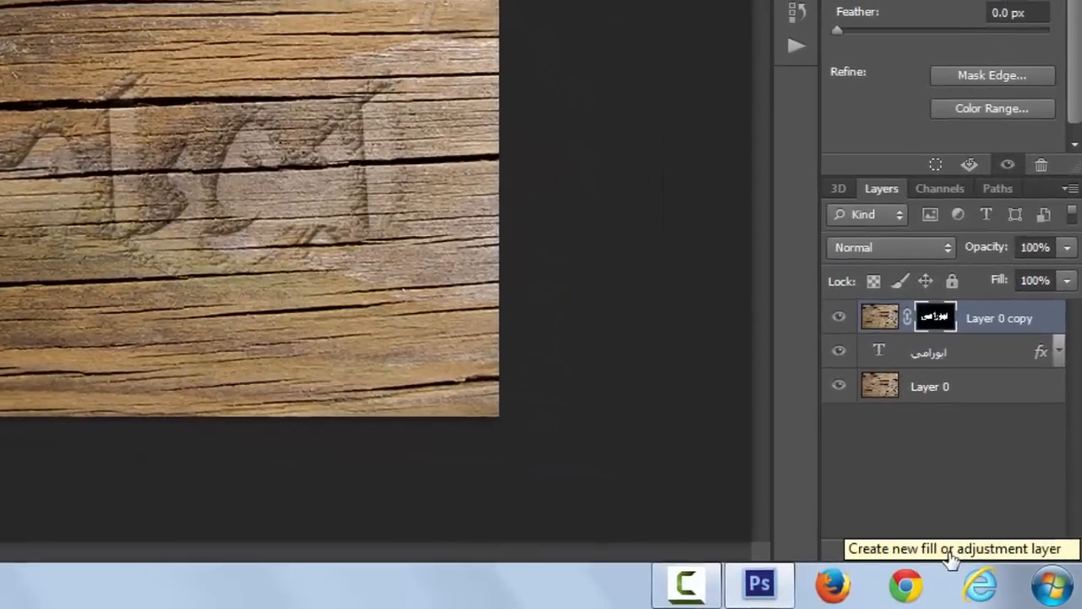
# - Add a Brightness/Contrast adjustment layer above Layer 0 copy with brightness -75 and contrast 100, and clip it to that layer
pyautogui.click(992, 572)
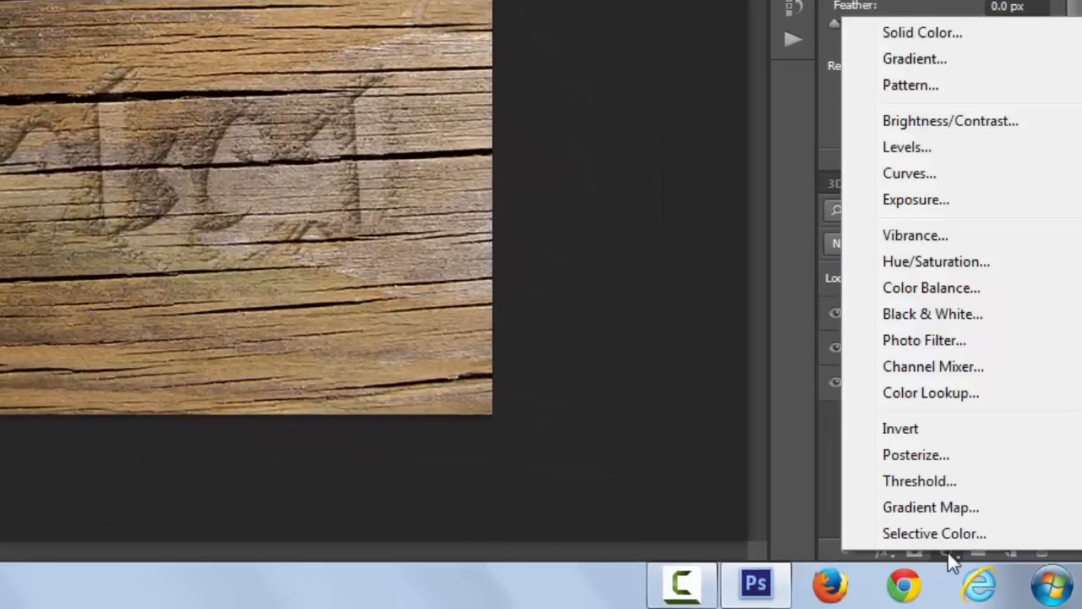
pyautogui.click(974, 127)
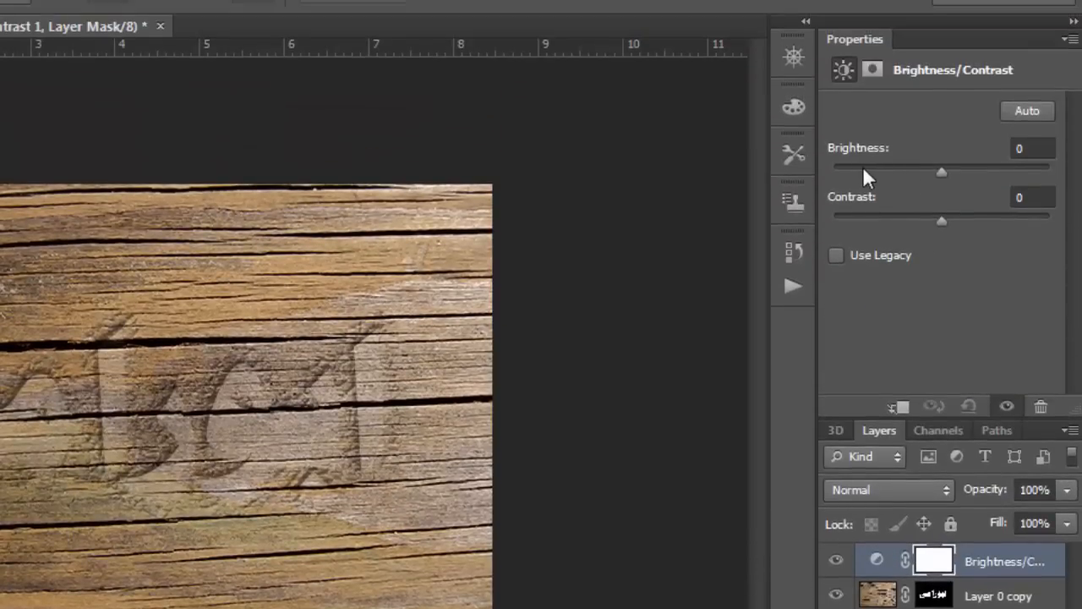
pyautogui.click(1020, 148)
pyautogui.write('-75')
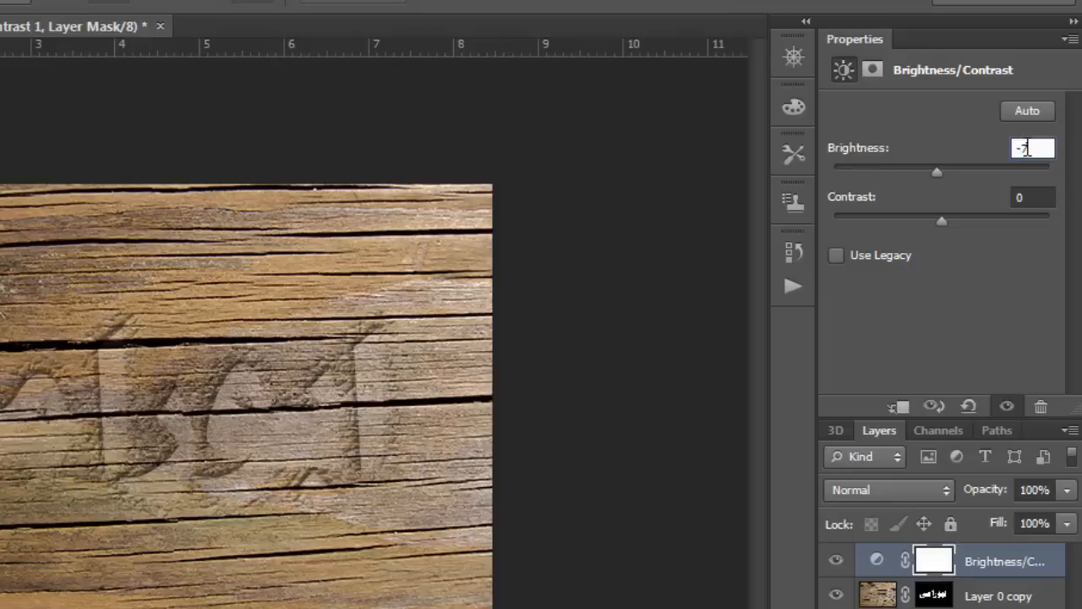
pyautogui.click(1025, 194)
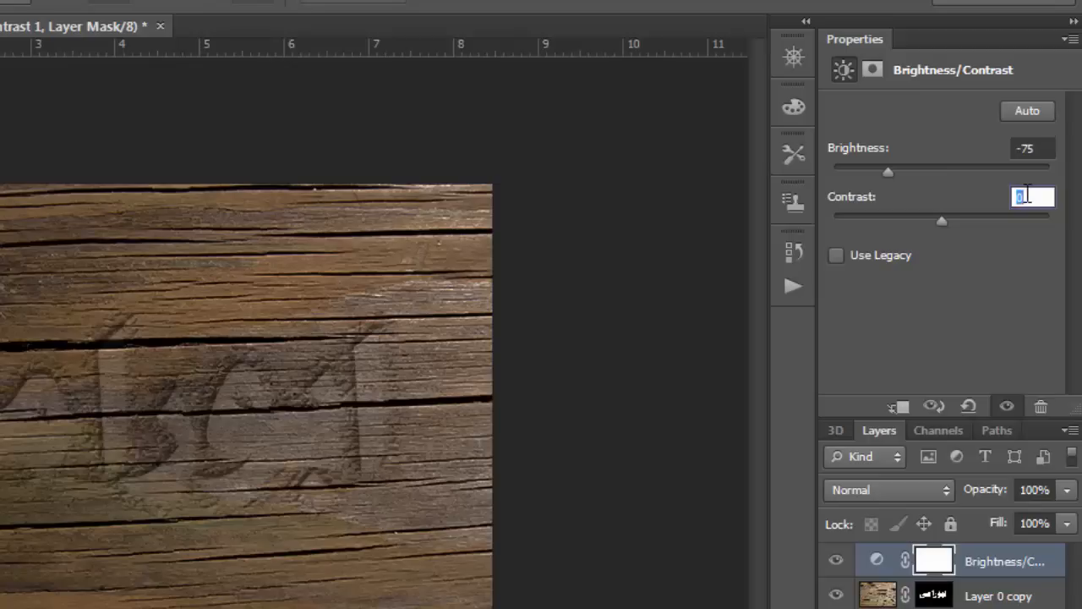
pyautogui.write('100')
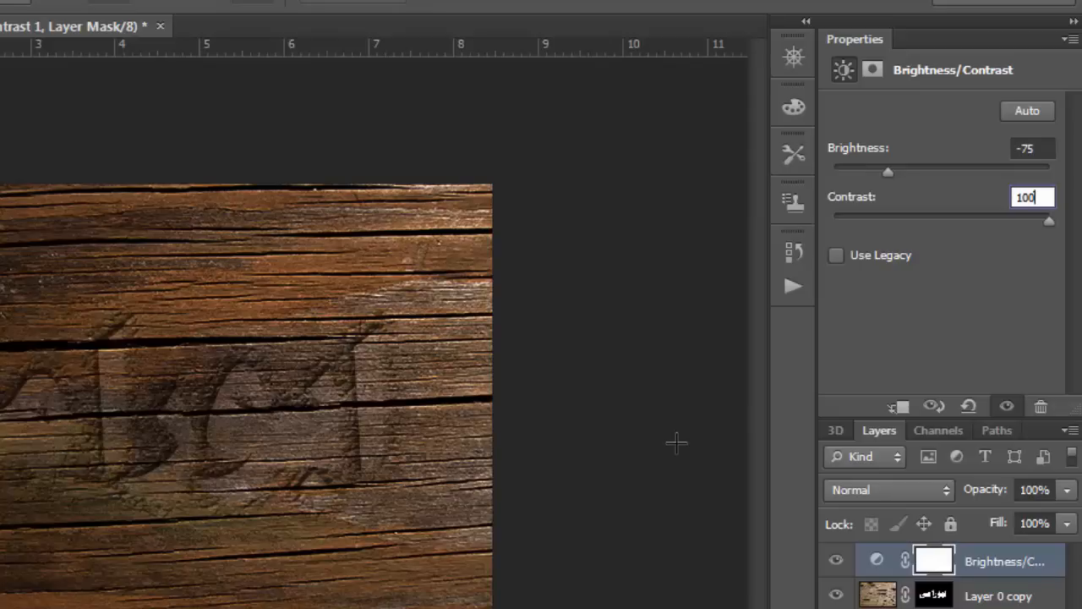
pyautogui.click(899, 410)
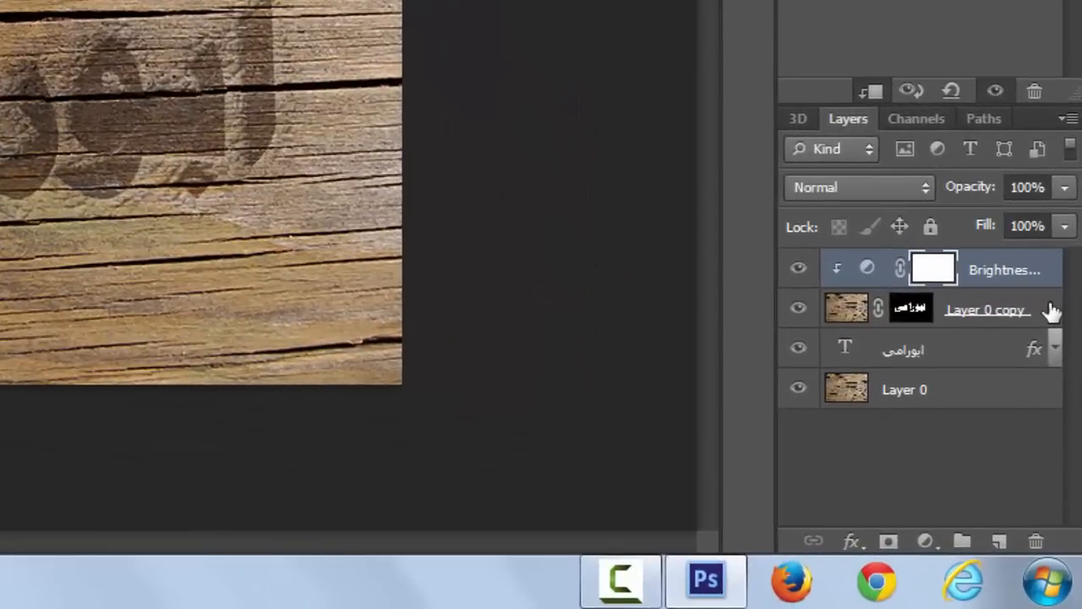
# - In Layer 0 copy's blending options, split the underlying layer's black Blend If slider to 0 / 120 and apply the style
pyautogui.click(1045, 311)
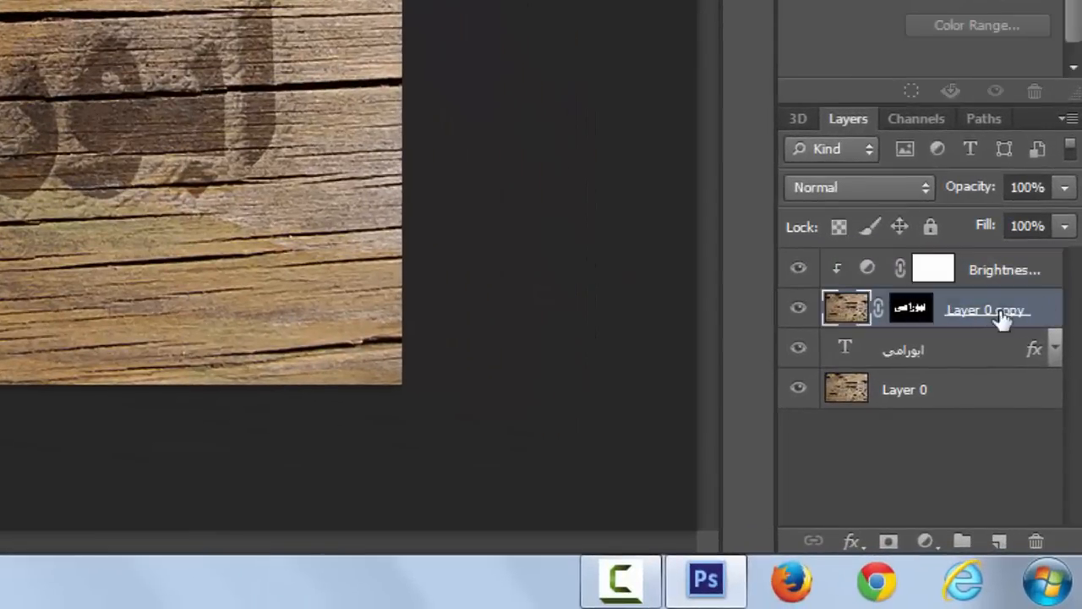
pyautogui.doubleClick(1050, 311)
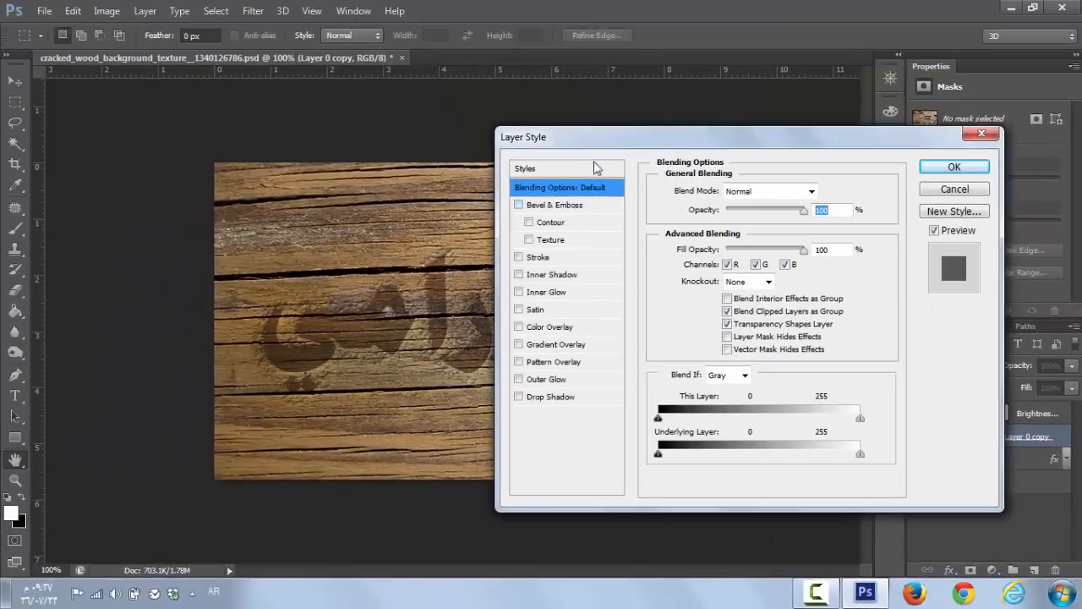
pyautogui.moveTo(618, 143); pyautogui.dragTo(591, 125)
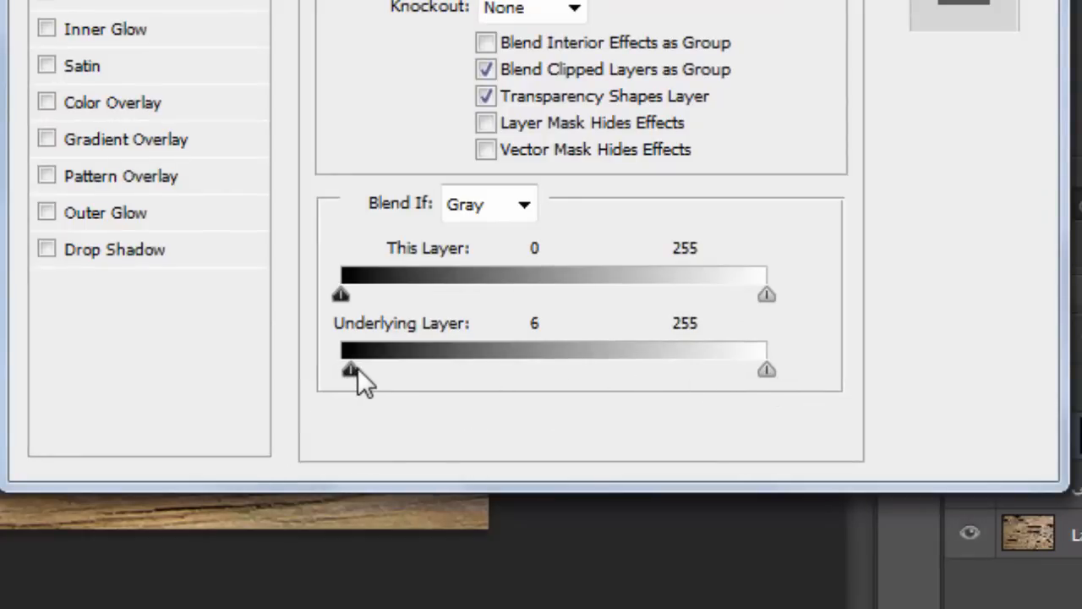
pyautogui.moveTo(363, 369); pyautogui.dragTo(327, 370)
pyautogui.press('alt')
pyautogui.moveTo(353, 369); pyautogui.dragTo(541, 372)
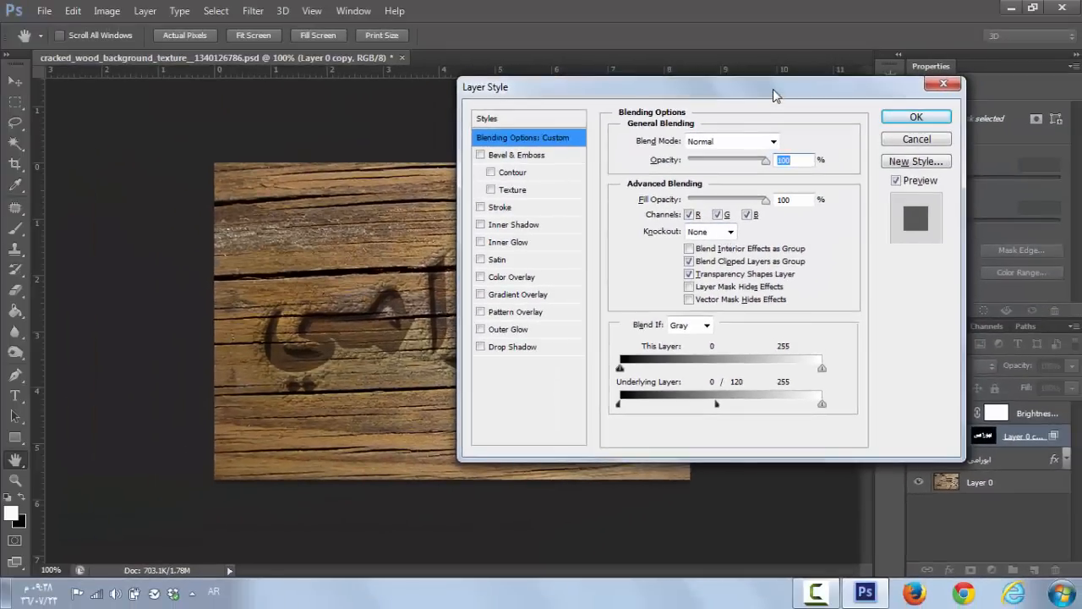
pyautogui.moveTo(773, 89); pyautogui.dragTo(785, 141)
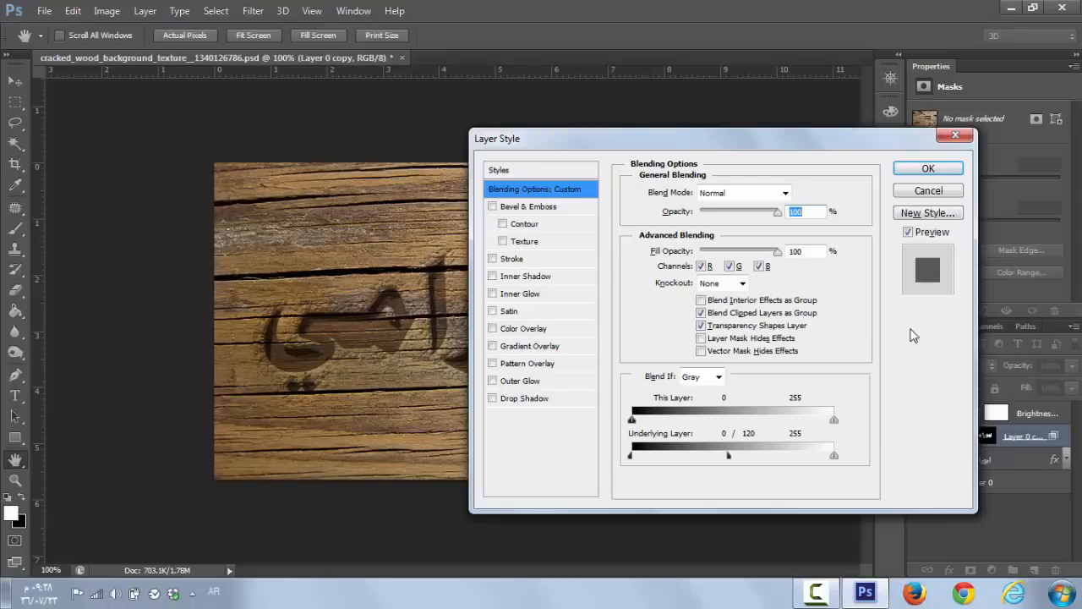
pyautogui.click(928, 168)
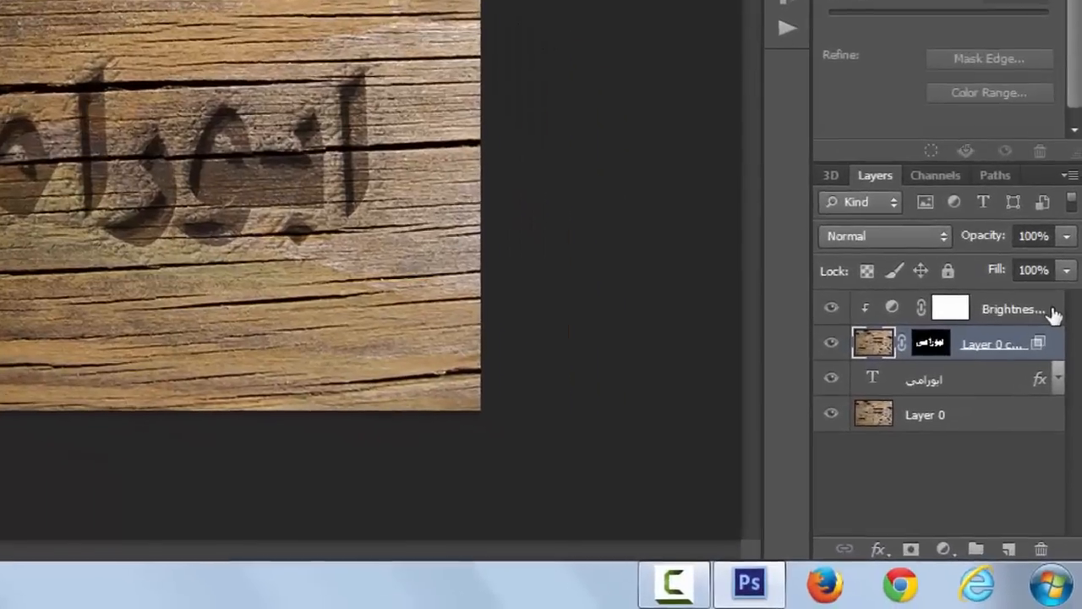
# - Add a gradient fill layer above the Brightness/Contrast adjustment and set the gradient's starting color stop to near-black, 0b0303
pyautogui.click(1006, 317)
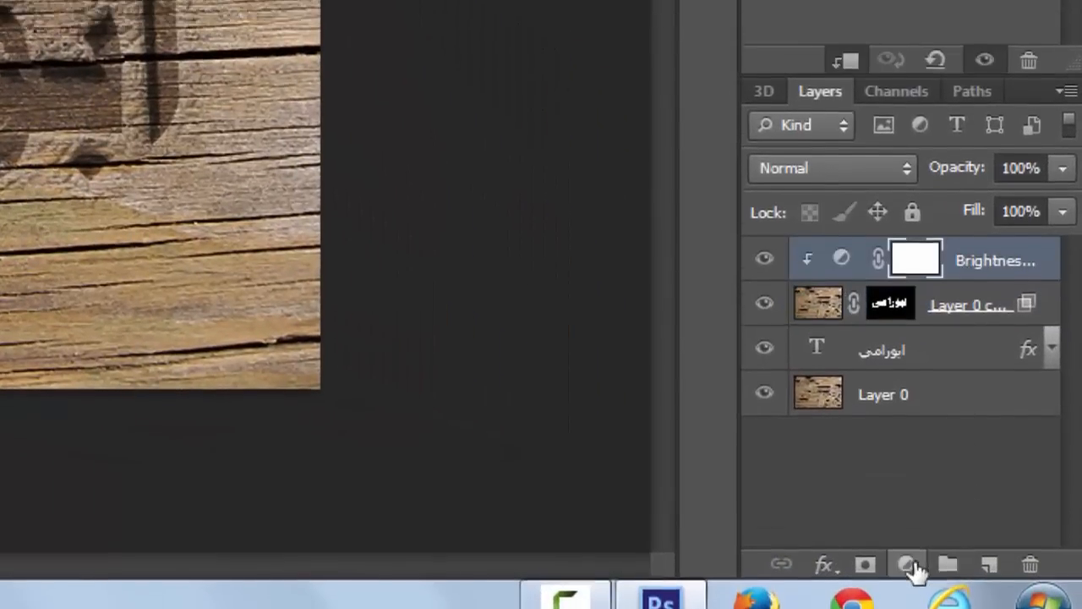
pyautogui.click(906, 533)
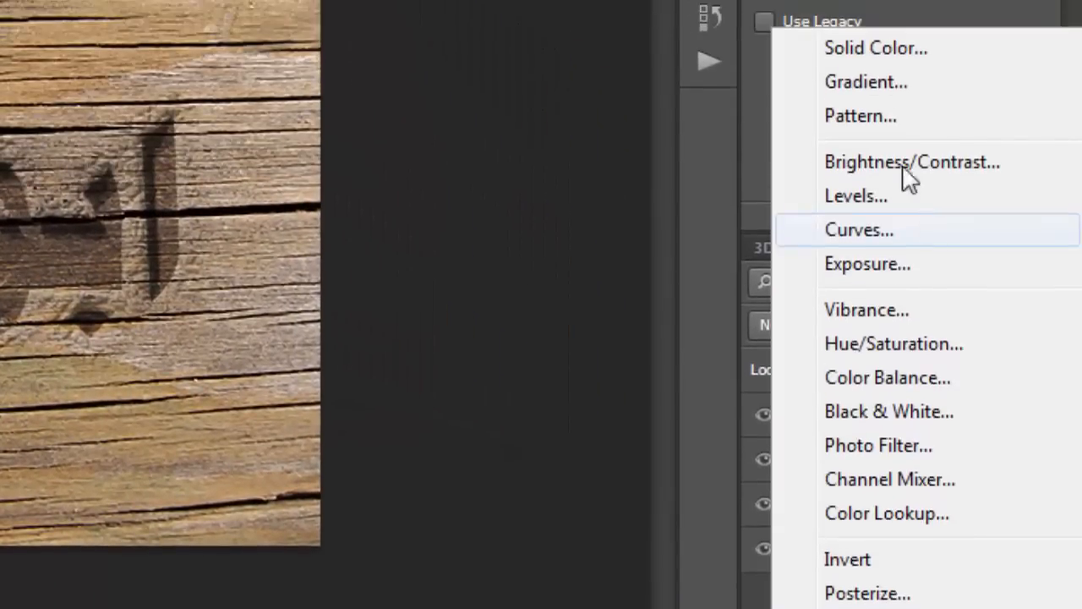
pyautogui.click(880, 85)
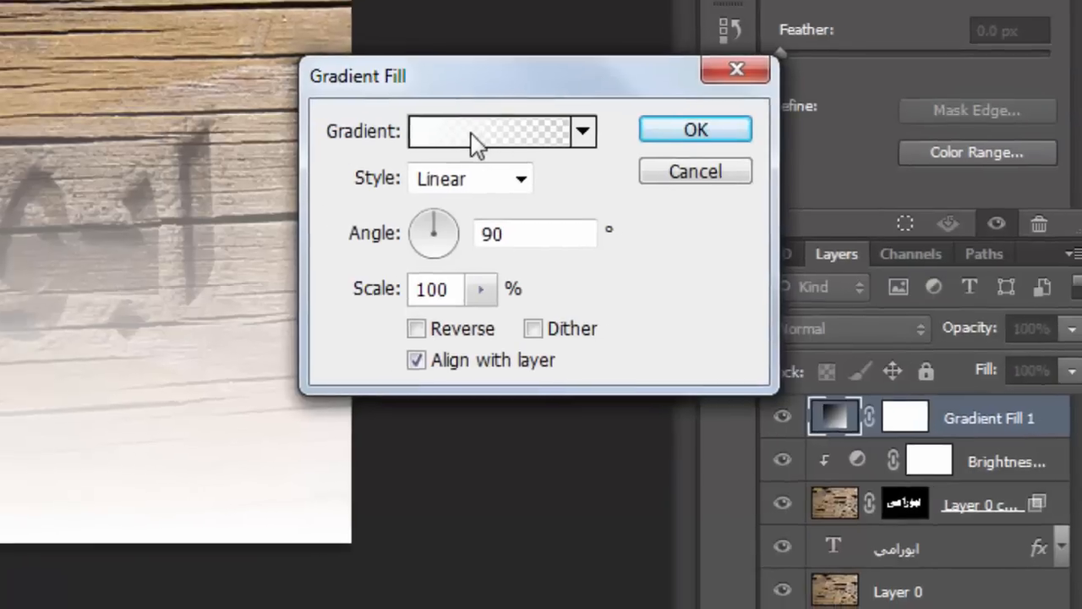
pyautogui.click(446, 133)
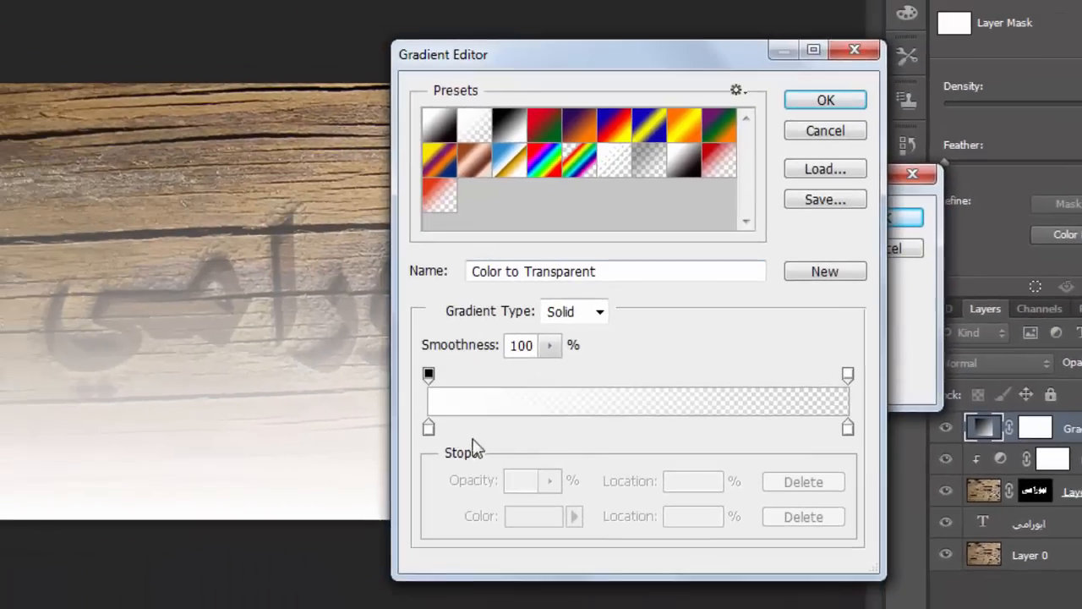
pyautogui.click(428, 429)
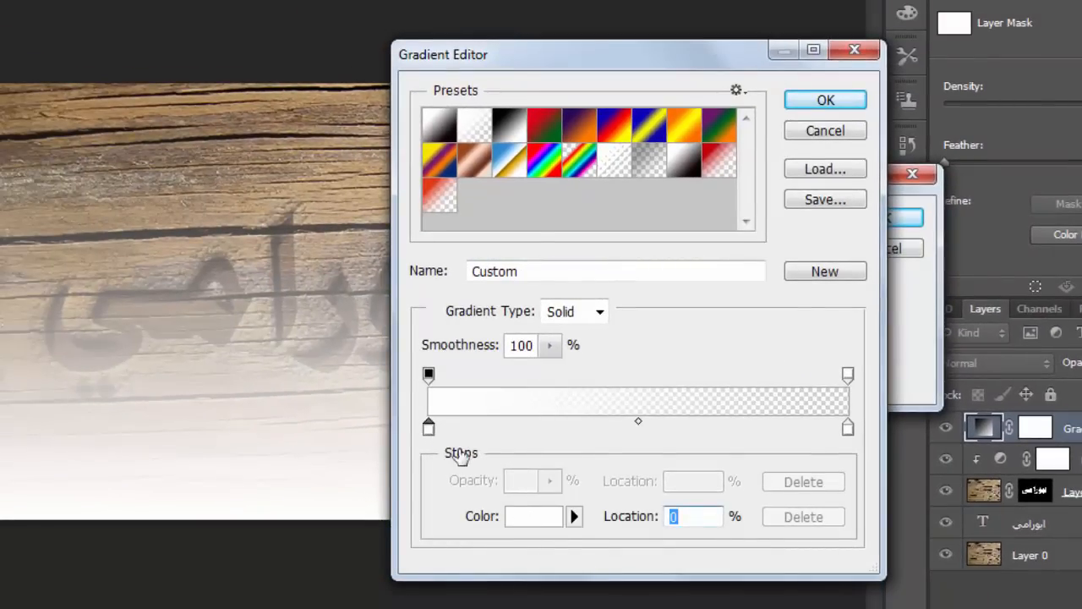
pyautogui.doubleClick(429, 427)
pyautogui.click(381, 429)
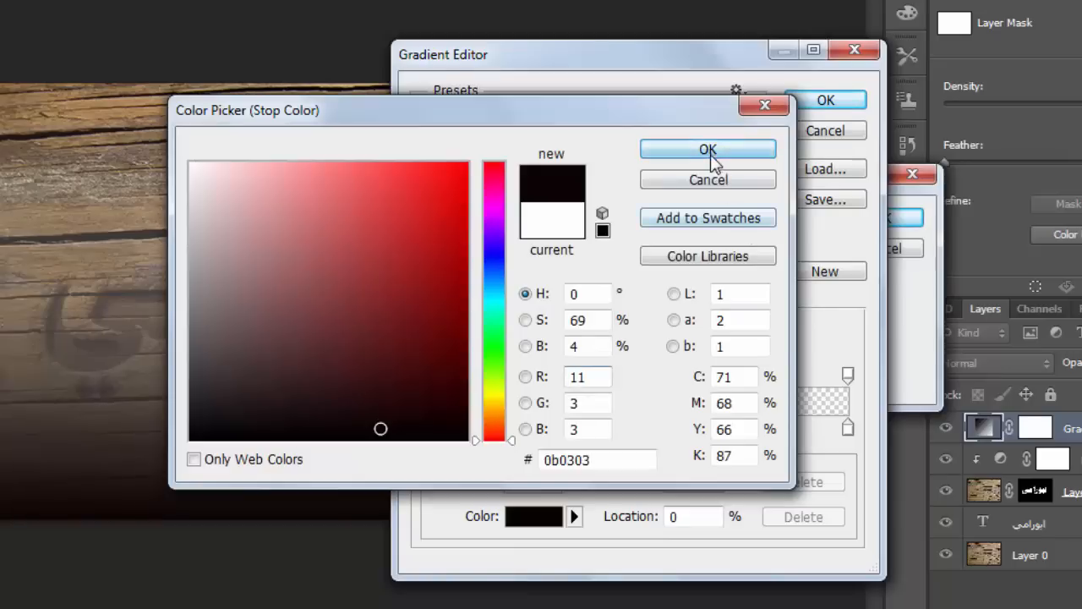
pyautogui.click(708, 152)
# - Set the gradient's end color stop to near-black, 040000, and accept the edited gradient
pyautogui.click(848, 427)
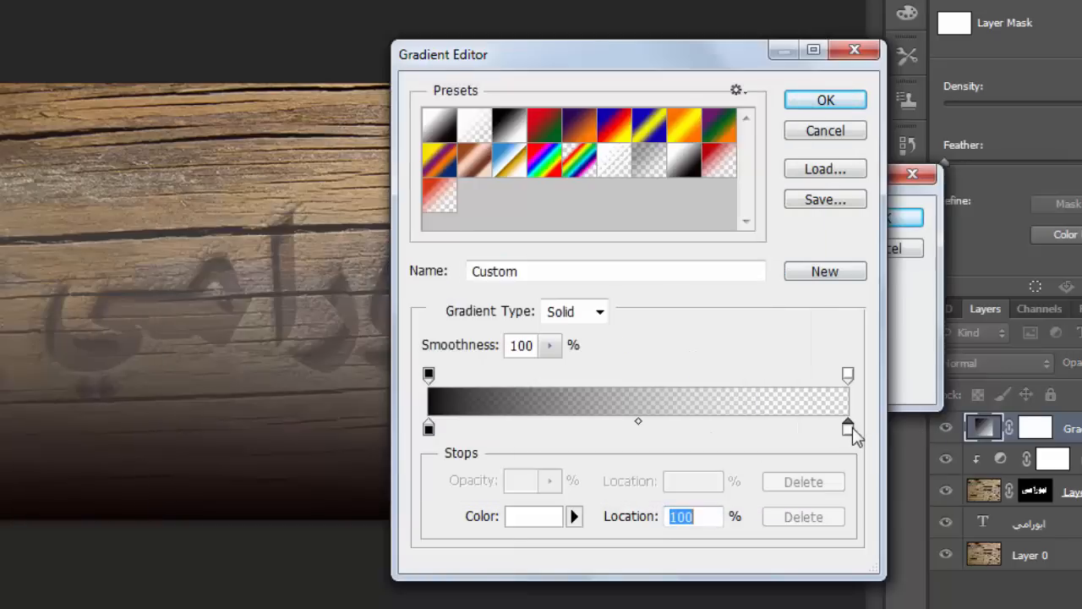
pyautogui.click(558, 518)
pyautogui.click(452, 437)
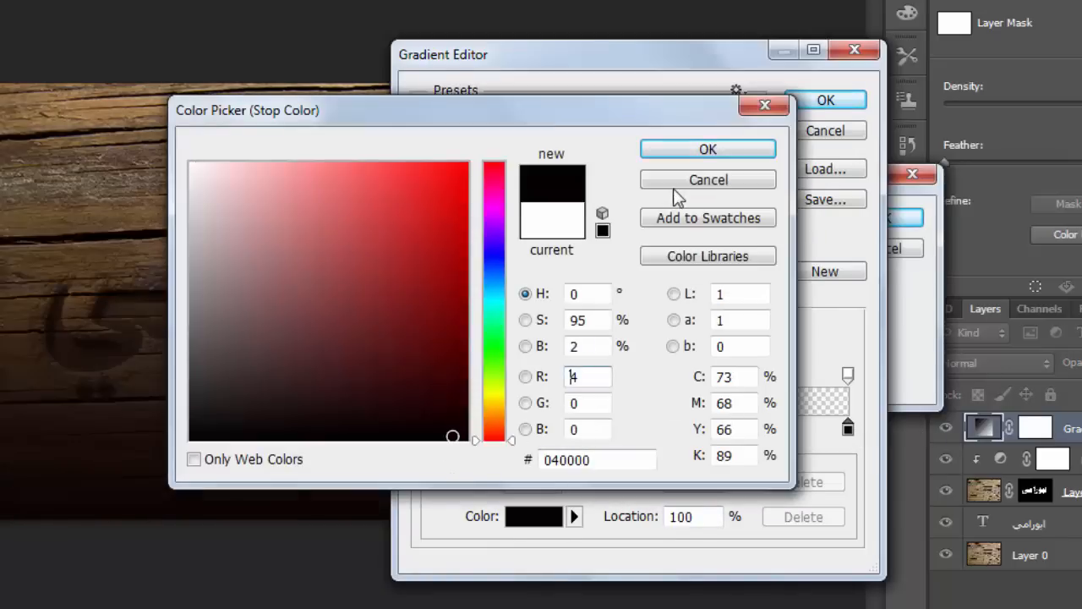
pyautogui.click(699, 152)
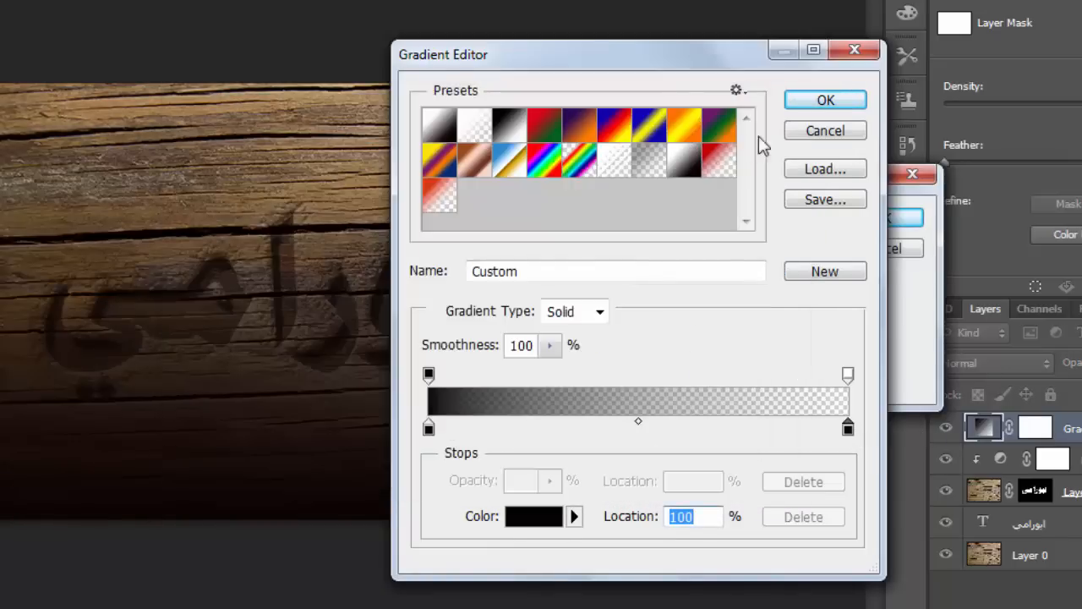
pyautogui.click(814, 105)
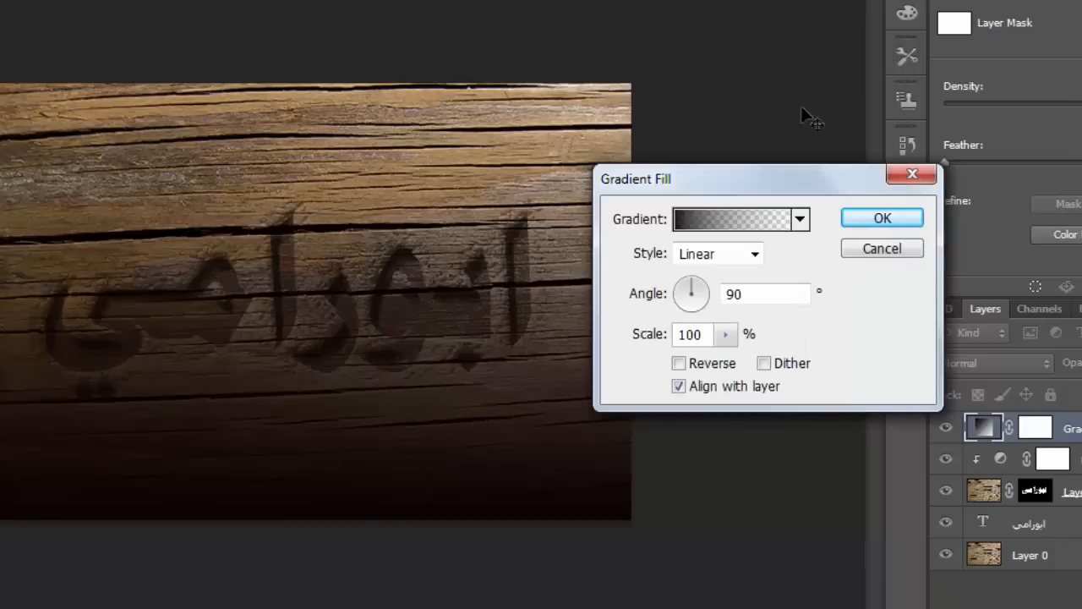
# - Make the gradient fill radial and reversed with a scale of 390%, and apply it
pyautogui.click(755, 255)
pyautogui.click(715, 294)
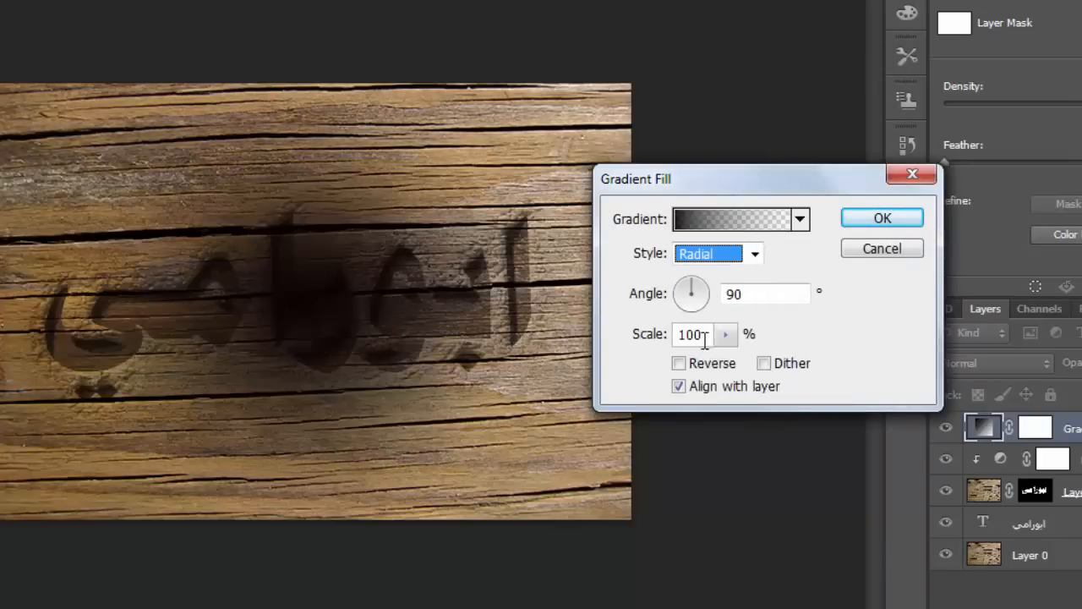
pyautogui.click(678, 364)
pyautogui.click(719, 335)
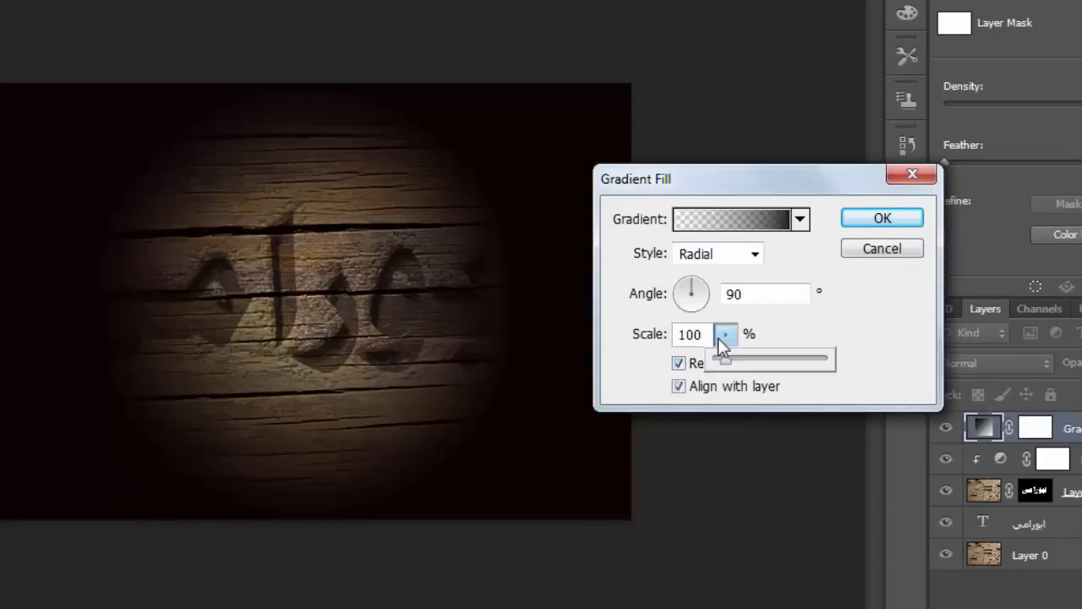
pyautogui.click(698, 336)
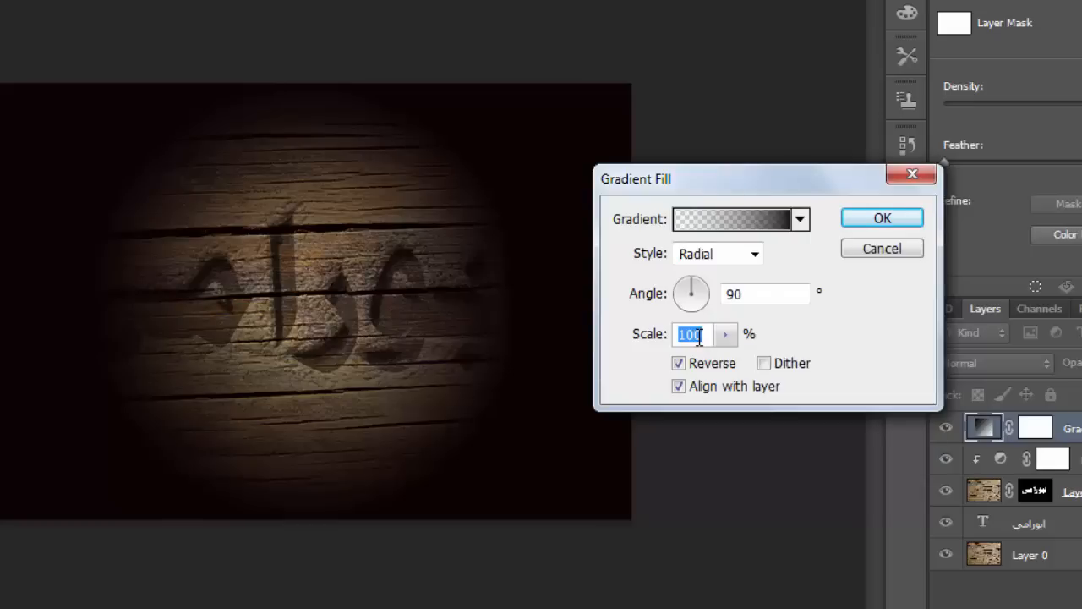
pyautogui.write('420')
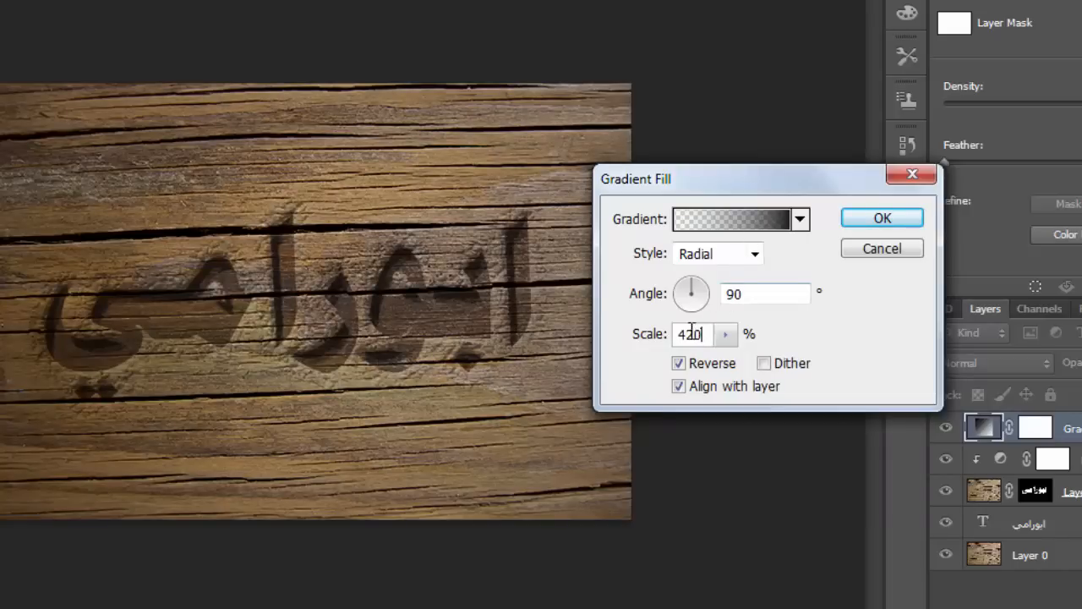
pyautogui.doubleClick(692, 333)
pyautogui.write('390')
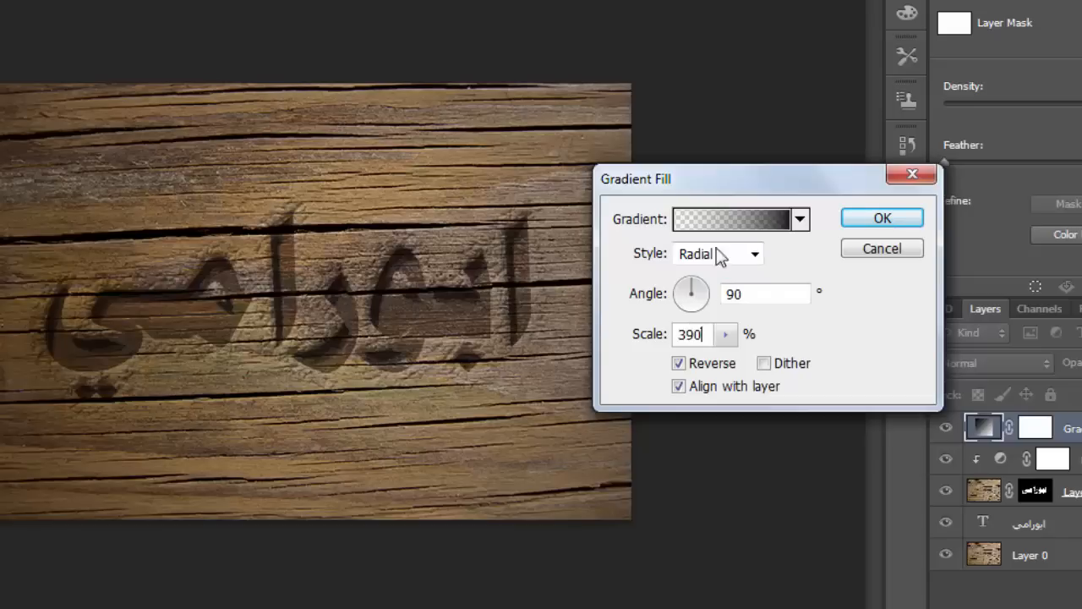
pyautogui.moveTo(719, 187); pyautogui.dragTo(574, 247)
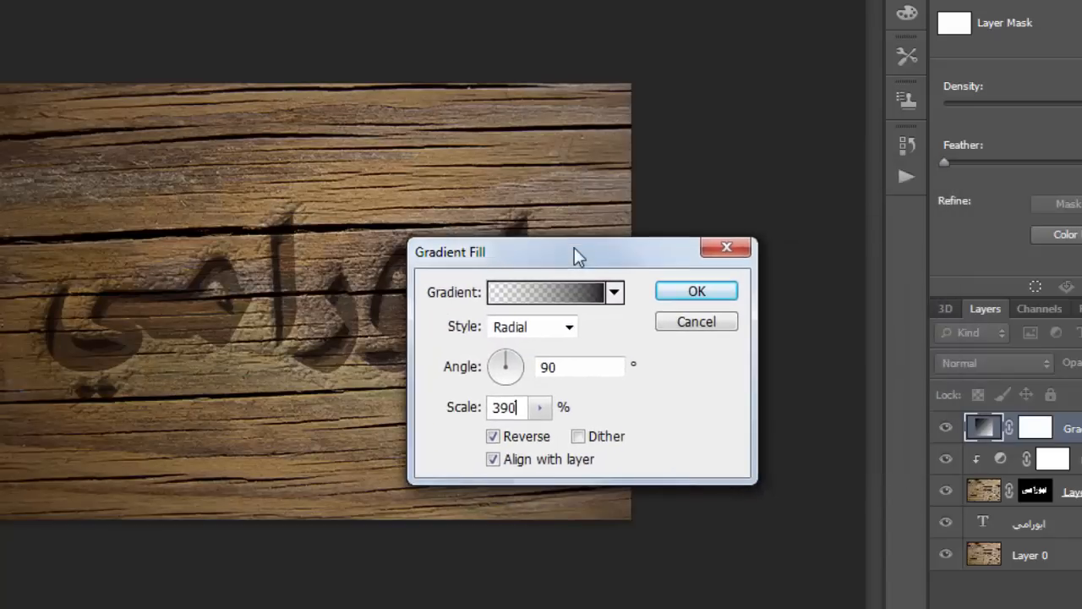
pyautogui.click(686, 292)
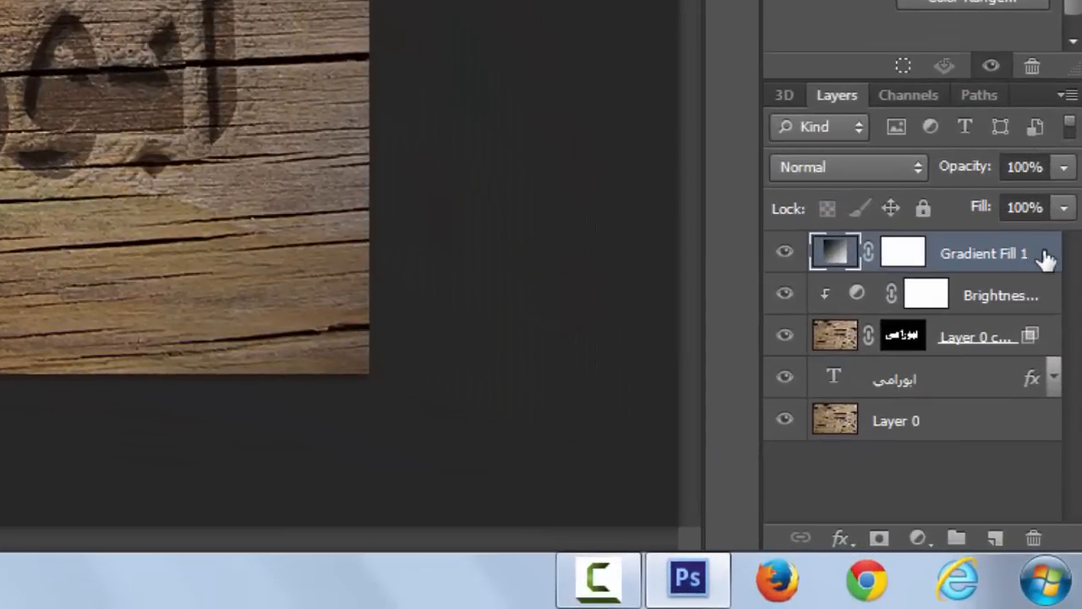
# - Open the gradient fill layer's blending options and set its blend mode to Linear Burn
pyautogui.doubleClick(1043, 252)
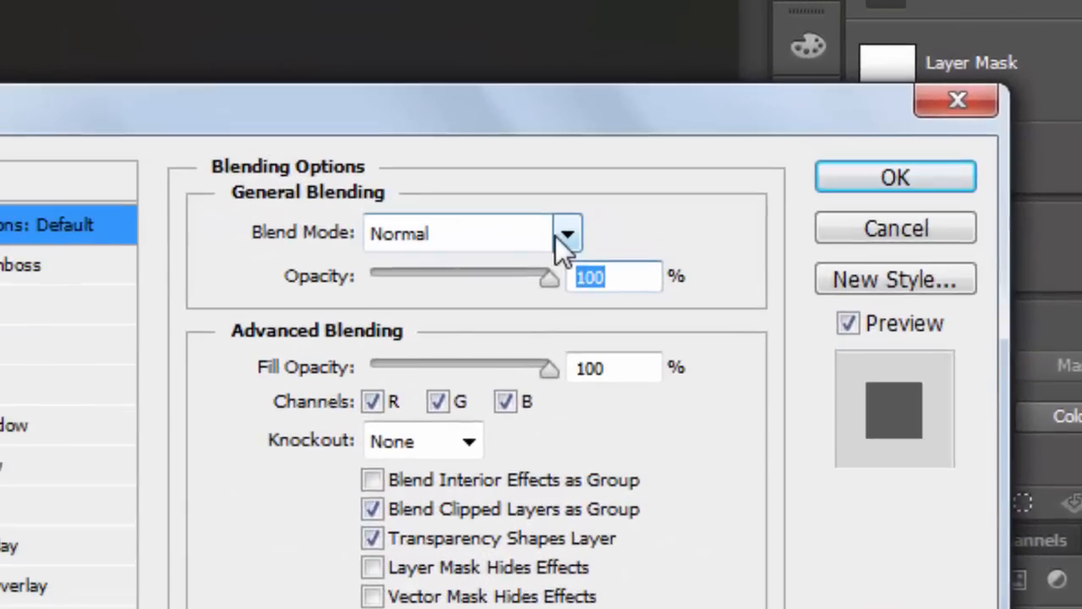
pyautogui.click(565, 241)
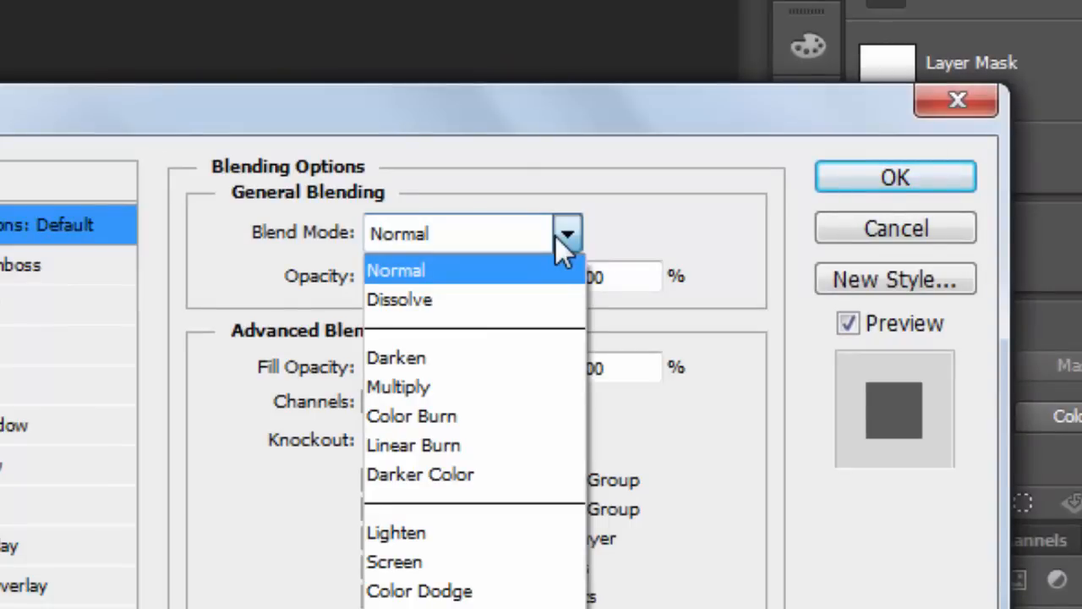
pyautogui.click(457, 443)
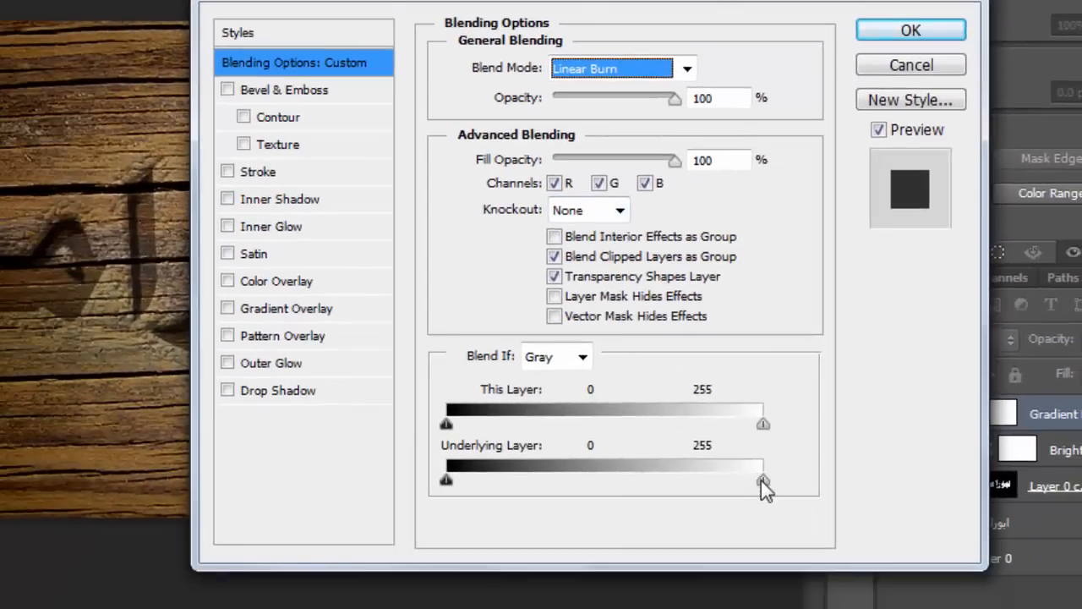
# - Split the underlying layer's white Blend If slider for the gradient fill, move its lower half slightly above 79, and apply the style
pyautogui.press('alt')
pyautogui.moveTo(764, 484); pyautogui.dragTo(530, 485)
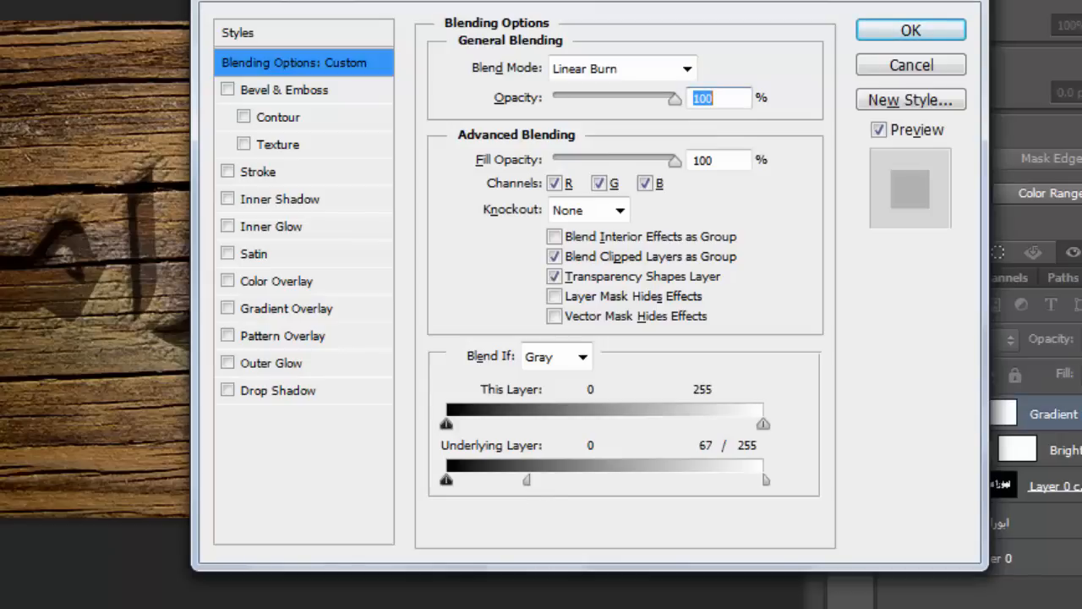
pyautogui.moveTo(784, 0); pyautogui.dragTo(1081, 12)
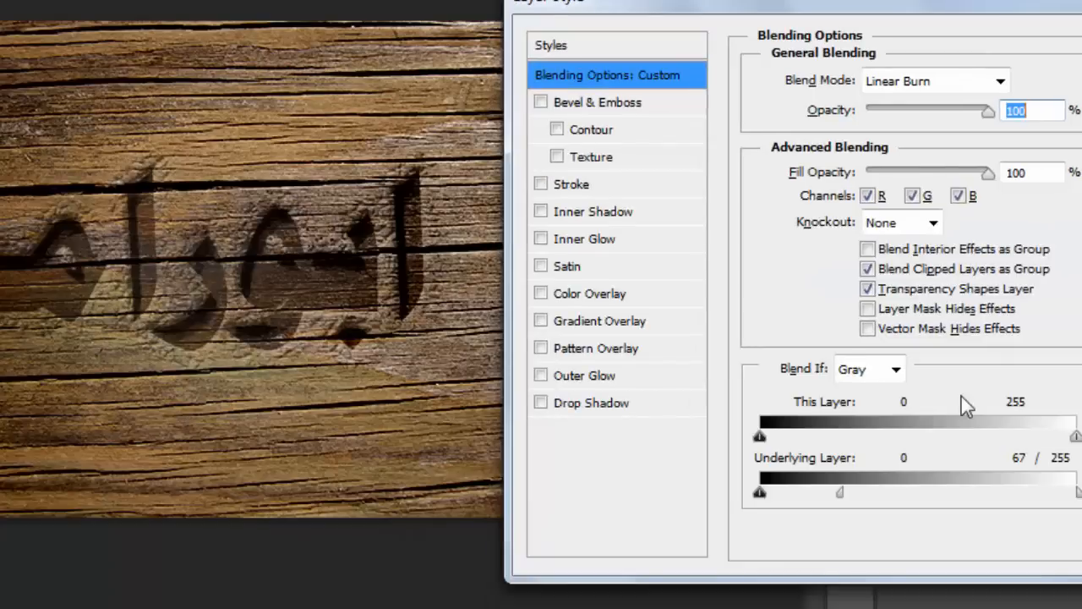
pyautogui.moveTo(841, 494); pyautogui.dragTo(857, 494)
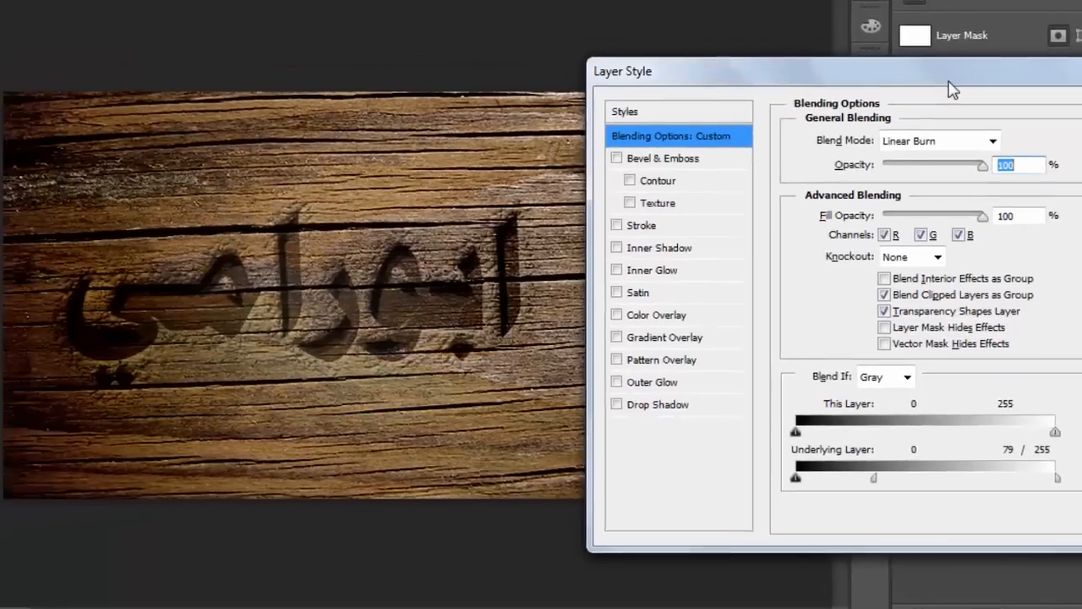
pyautogui.moveTo(945, 9); pyautogui.dragTo(871, 172)
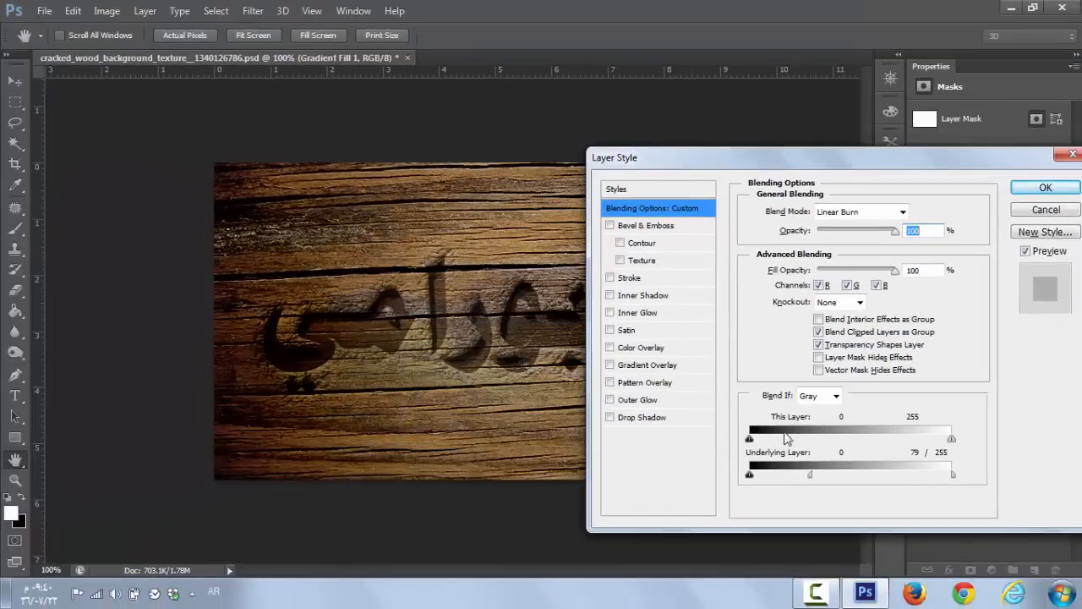
pyautogui.moveTo(809, 479); pyautogui.dragTo(827, 482)
pyautogui.click(1045, 187)
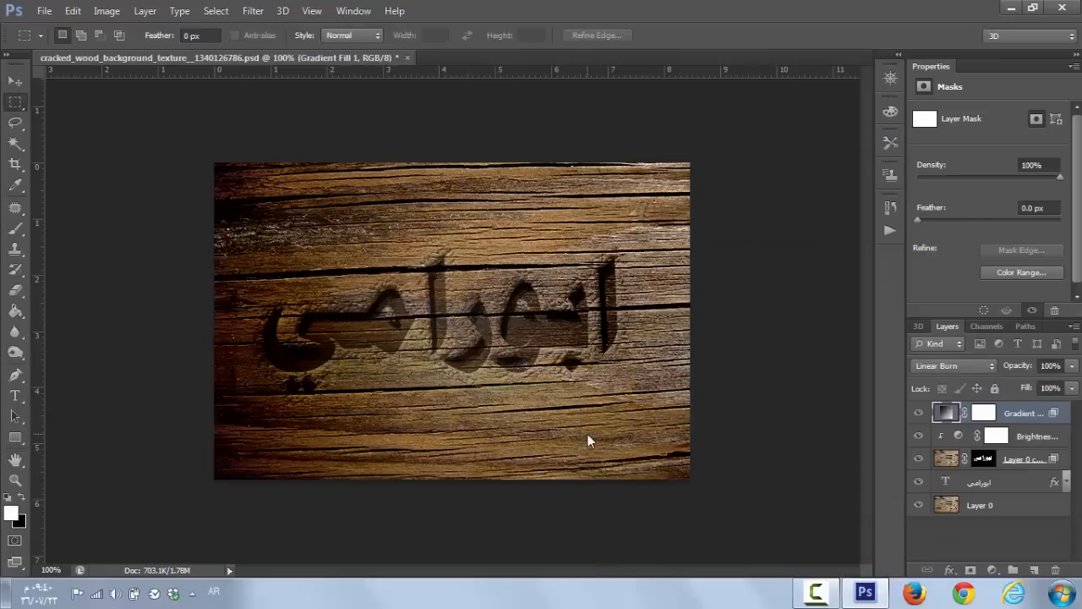